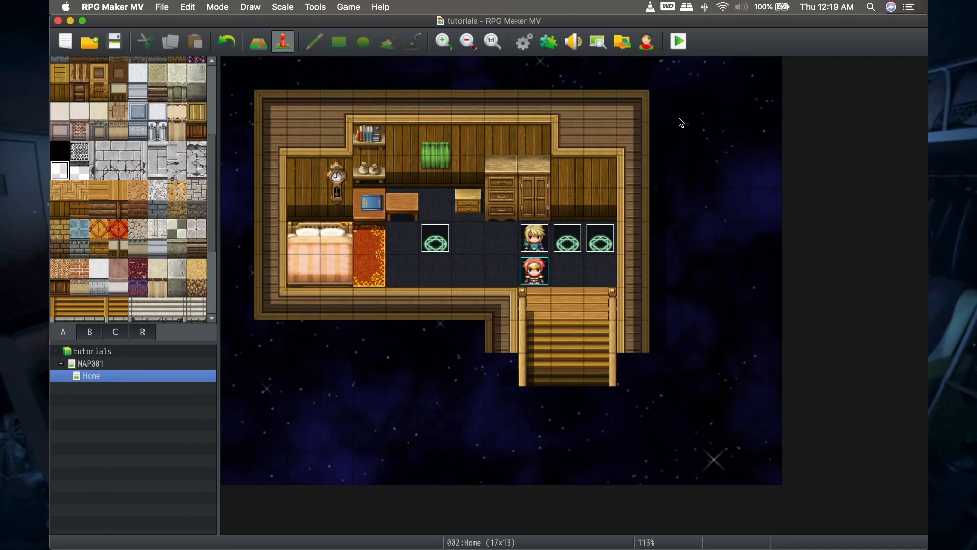
Playtest the project, allow access to the Documents folder, and start a new game.
left_click(684, 36)
left_click(438, 306)
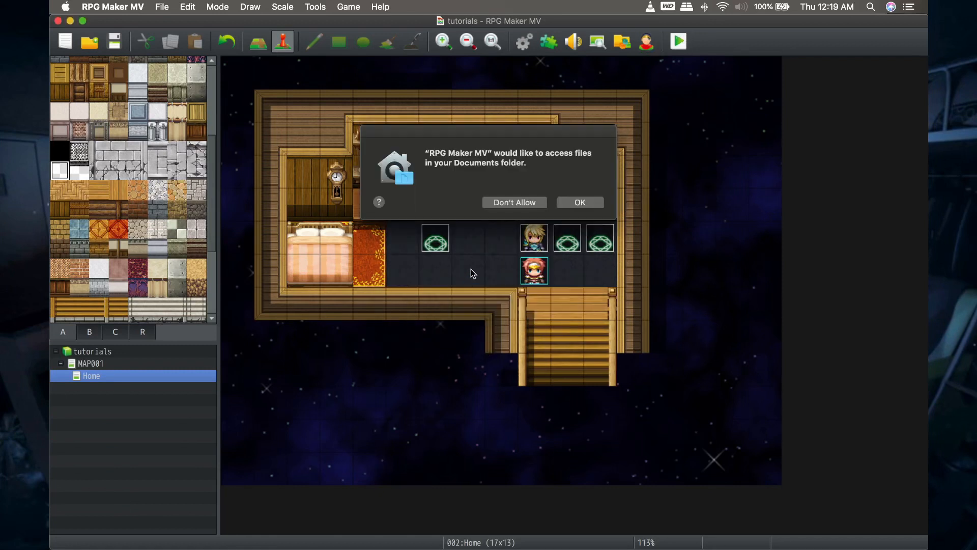
left_click(581, 201)
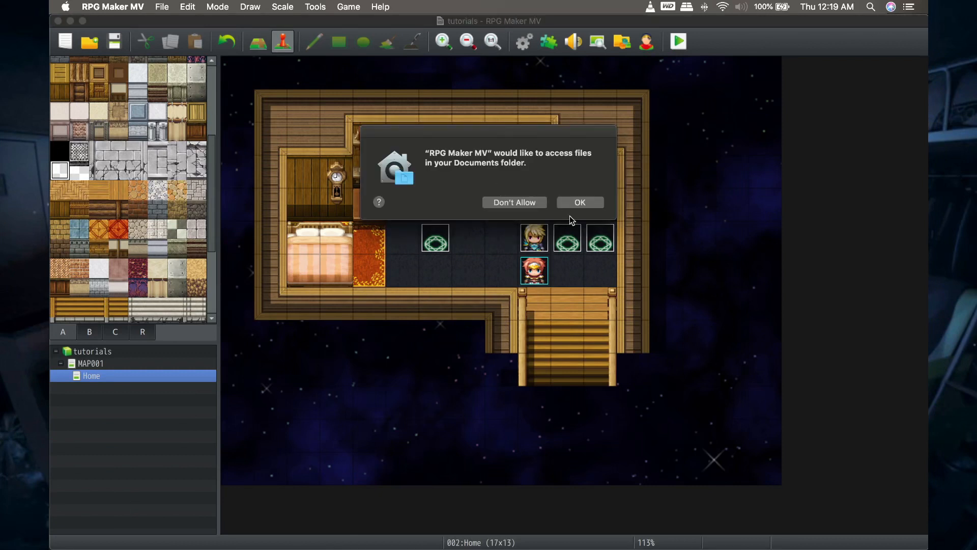
left_click(578, 202)
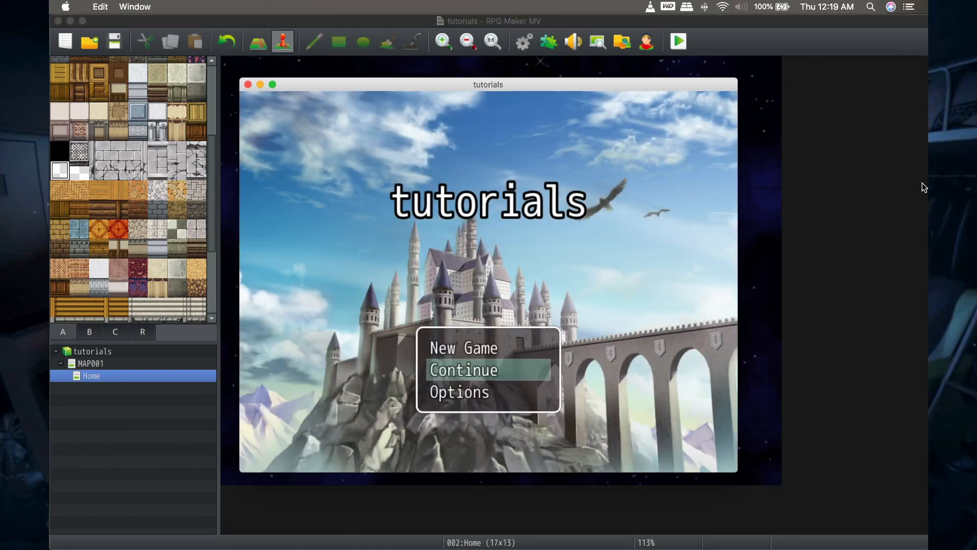
key("Up")
key("Return")
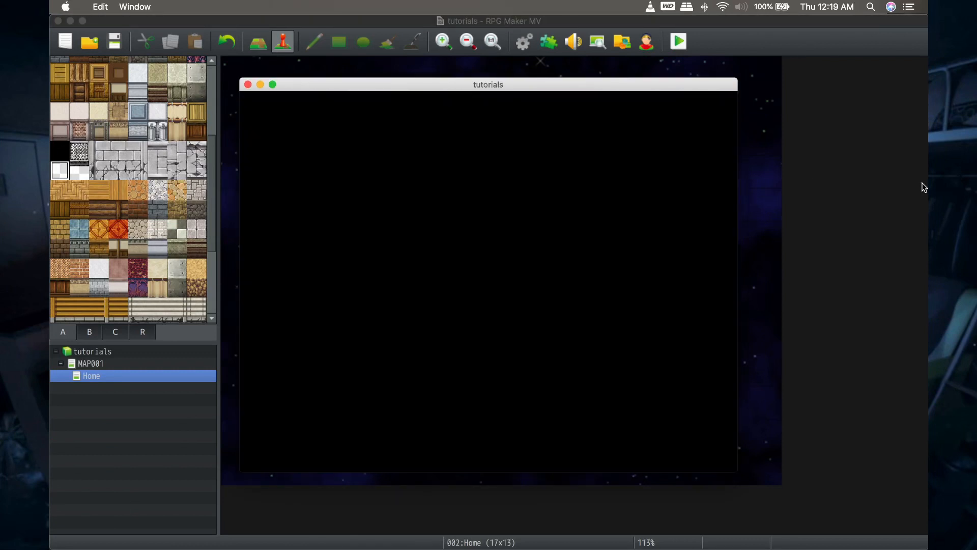
Walk the party back and forth across the magic circle near the bed to test its fast recovery.
key("Left")
key("Left")
key("Left")
key("Left")
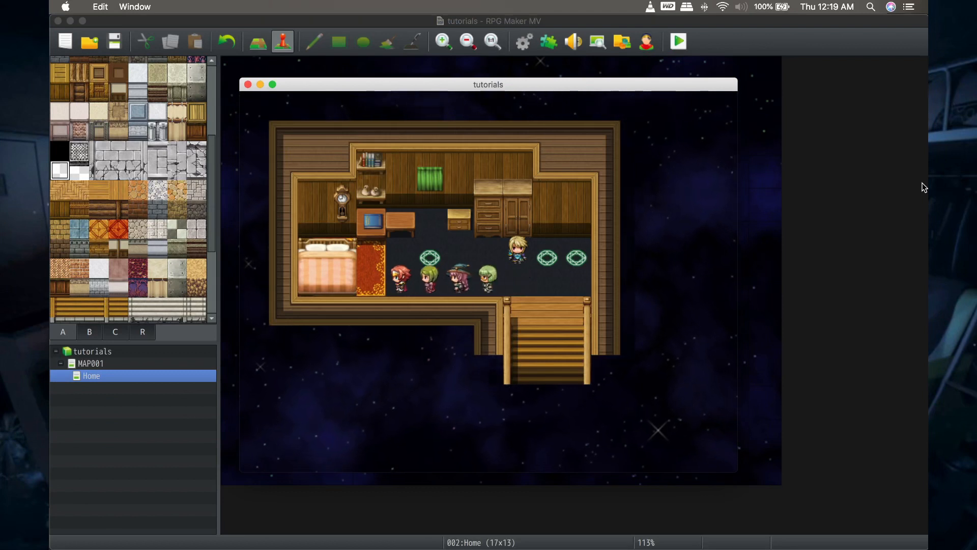
key("Up")
key("Right")
key("Right")
key("Right")
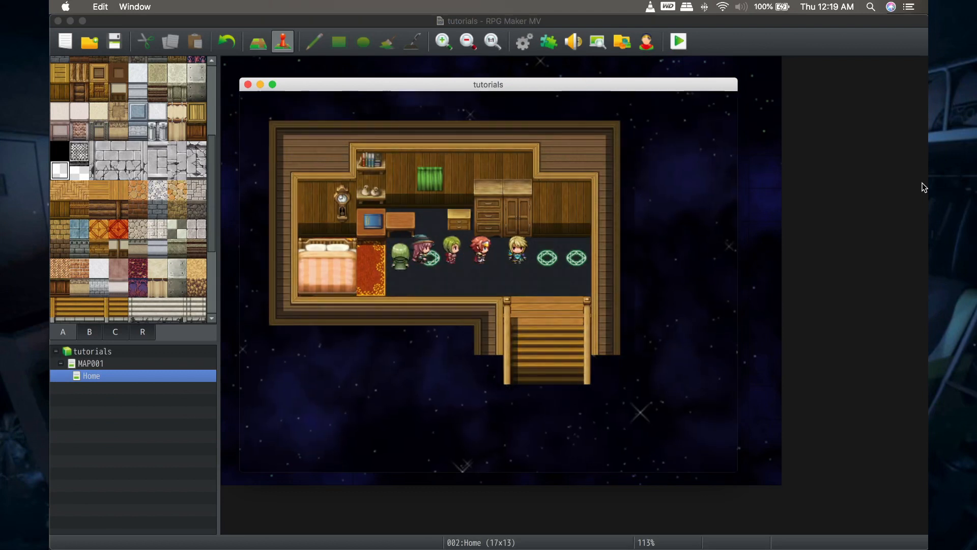
key("Left")
key("Left")
key("Right")
key("Right")
key("Right")
key("Down")
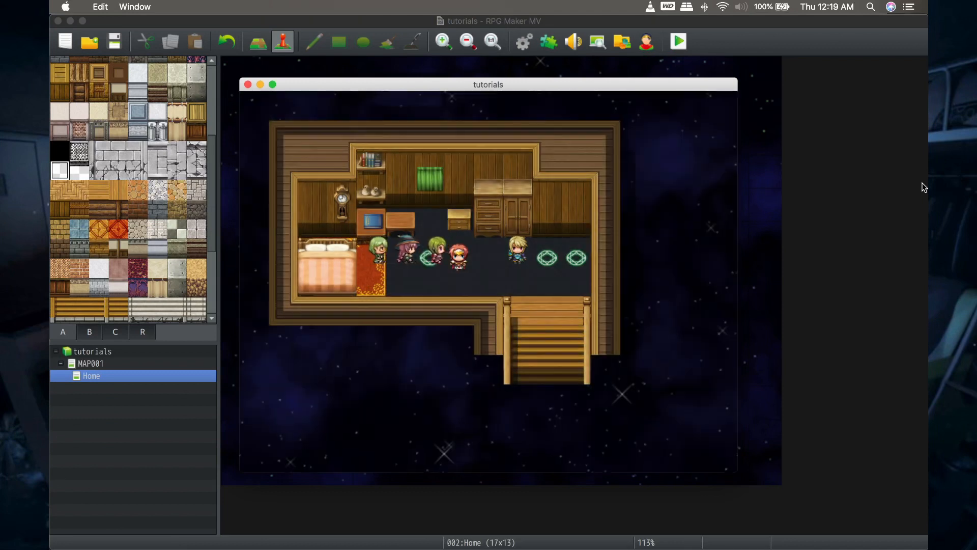
Walk the party onto the magic circle beside the blond character and dismiss the recovery message.
key("Right")
key("Right")
key("Right")
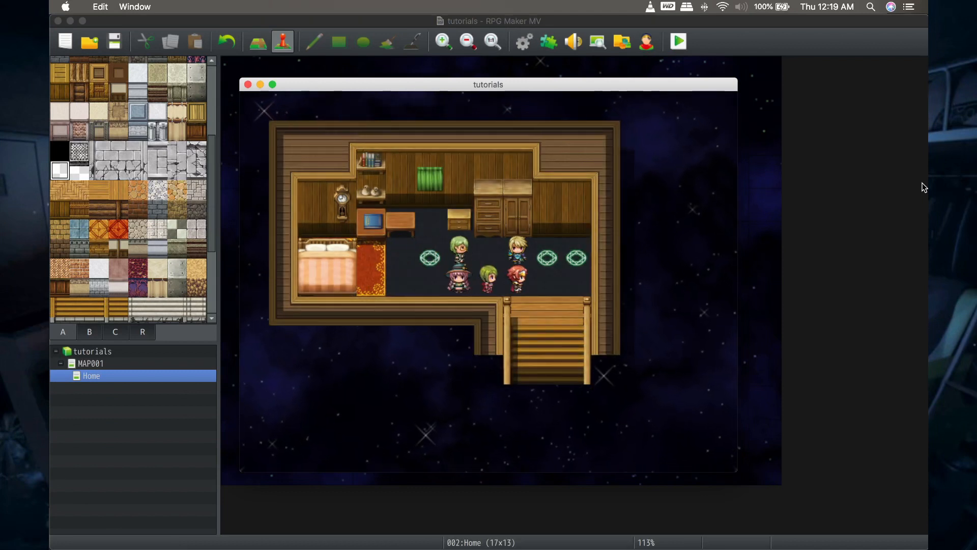
key("Up")
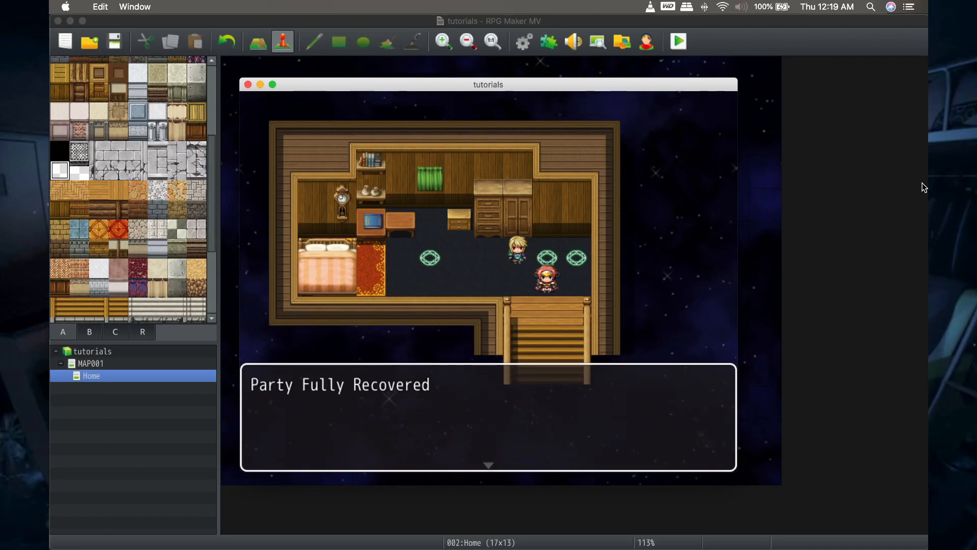
key("Return")
Walk the party onto the magic circle nearest the east wall to bring up its choice menu.
key("Right")
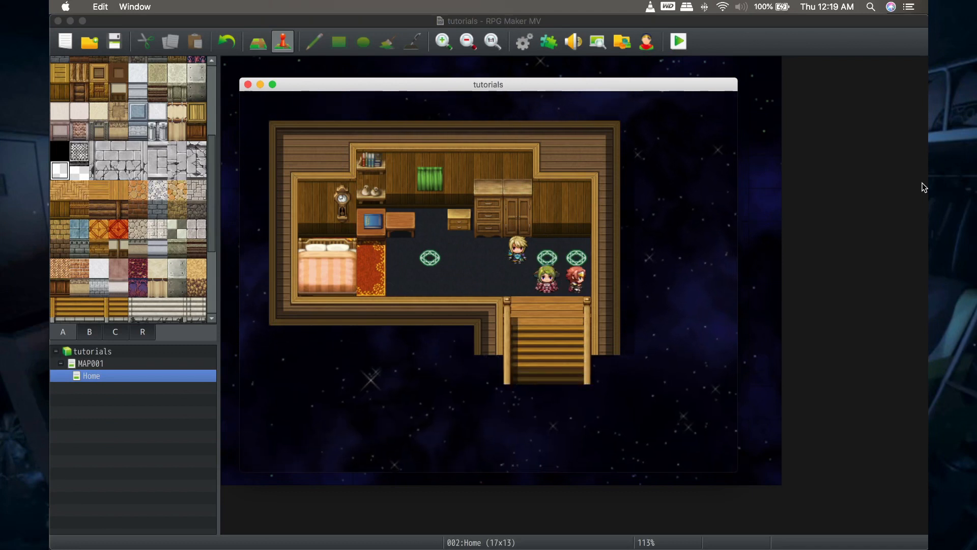
key("Left")
key("Left")
key("Left")
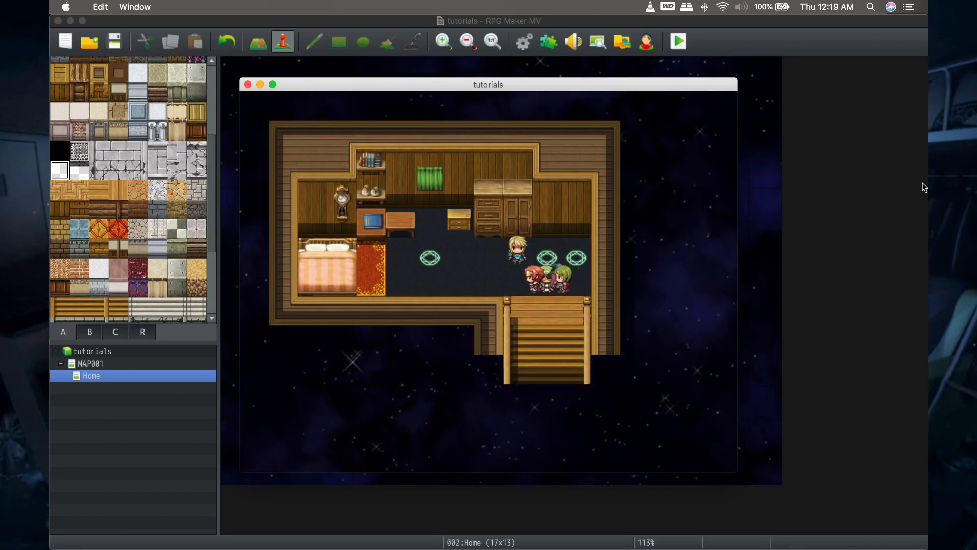
key("Right")
key("Right")
key("Right")
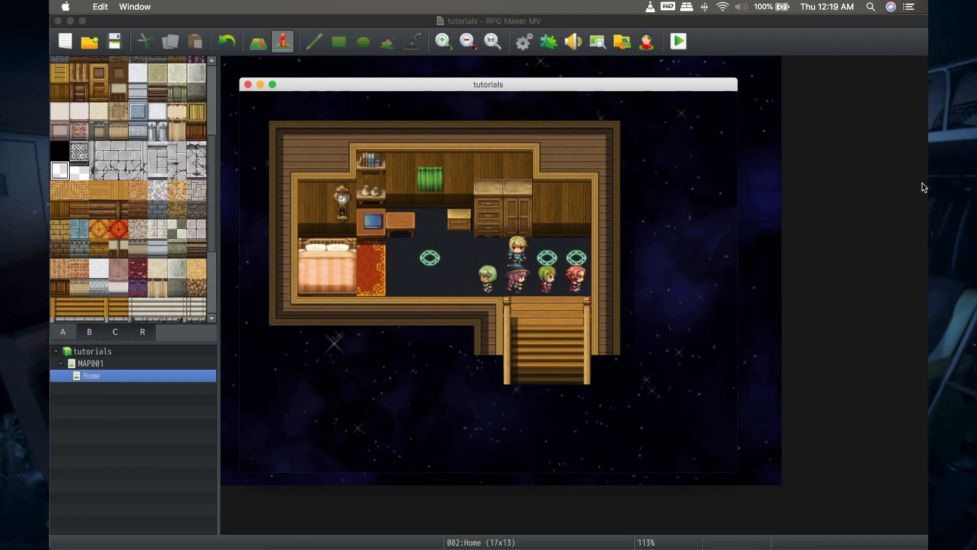
key("Up")
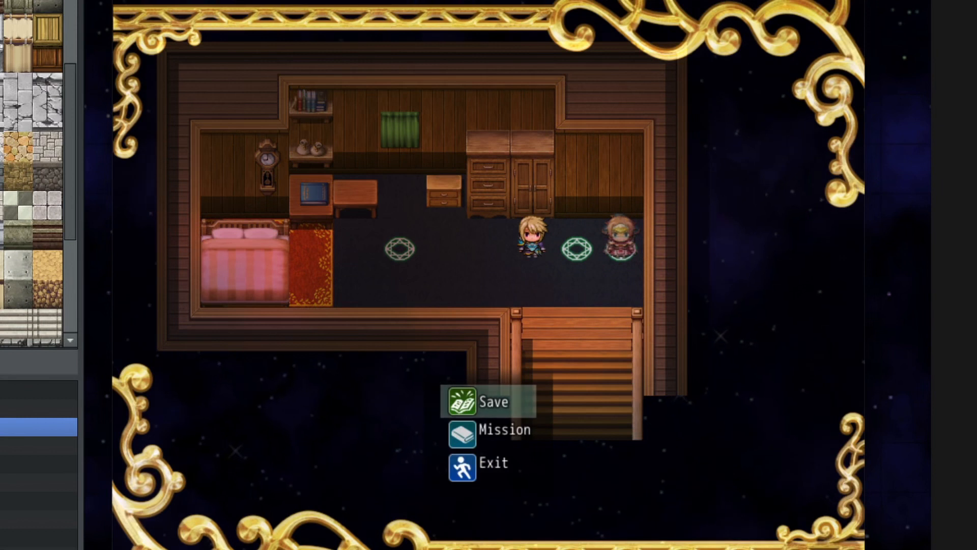
Open the save screen through the circle's Save choice and leave it without saving.
key("Up")
key("Down")
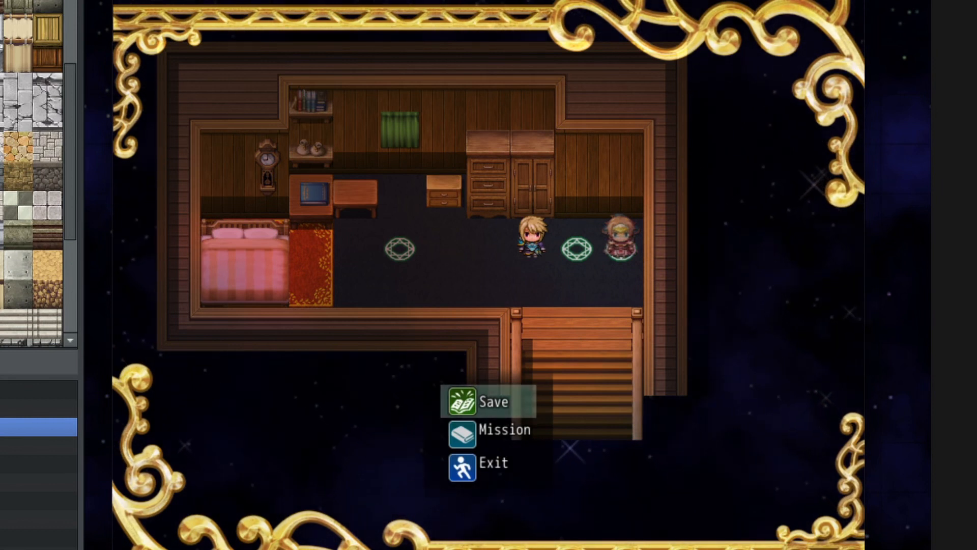
key("Down")
key("Down")
key("Down")
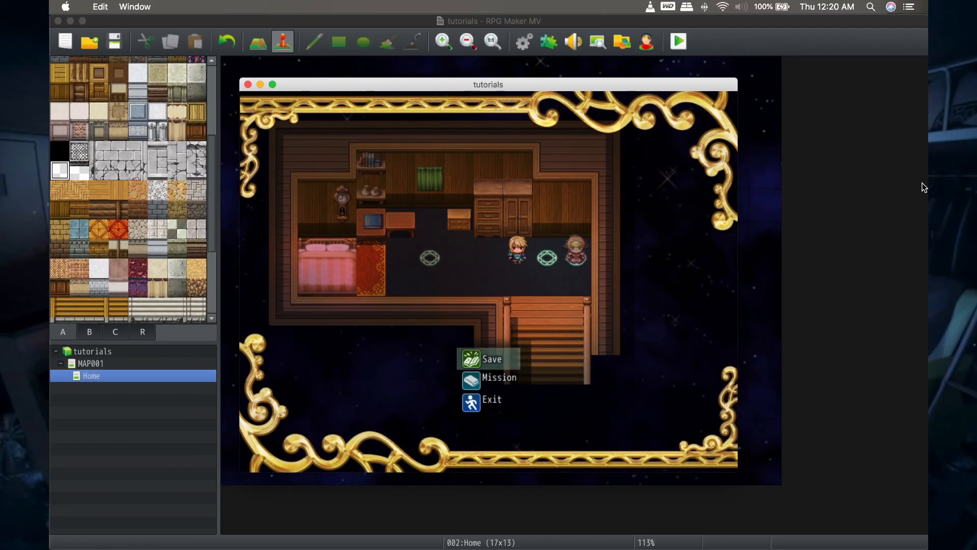
key("Return")
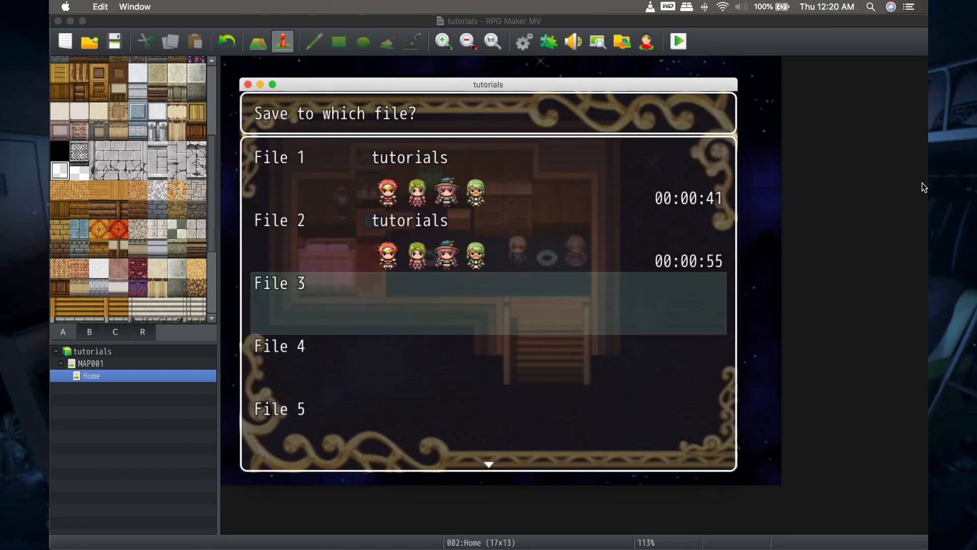
key("Escape")
key("Escape")
View the Mission choice in the circle's menu and exit the menu.
key("Down")
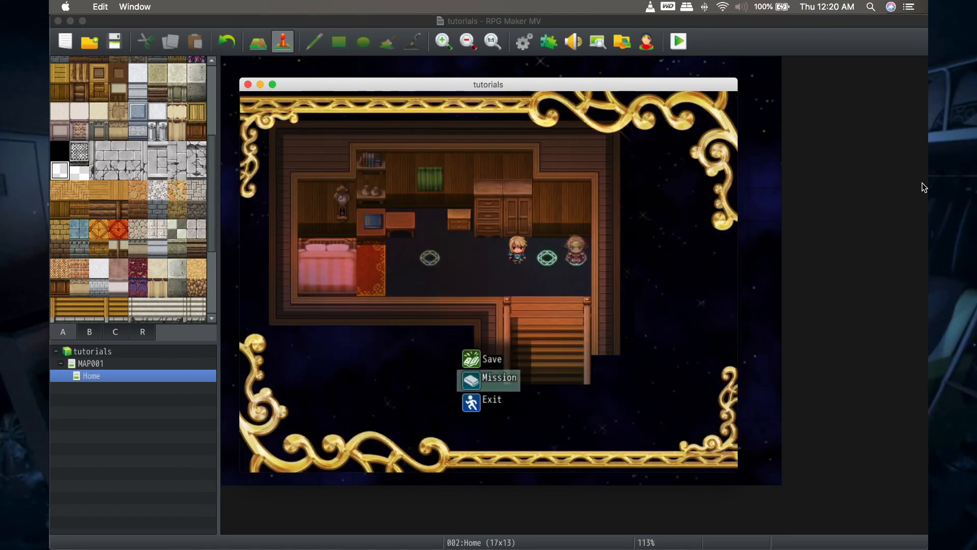
key("Return")
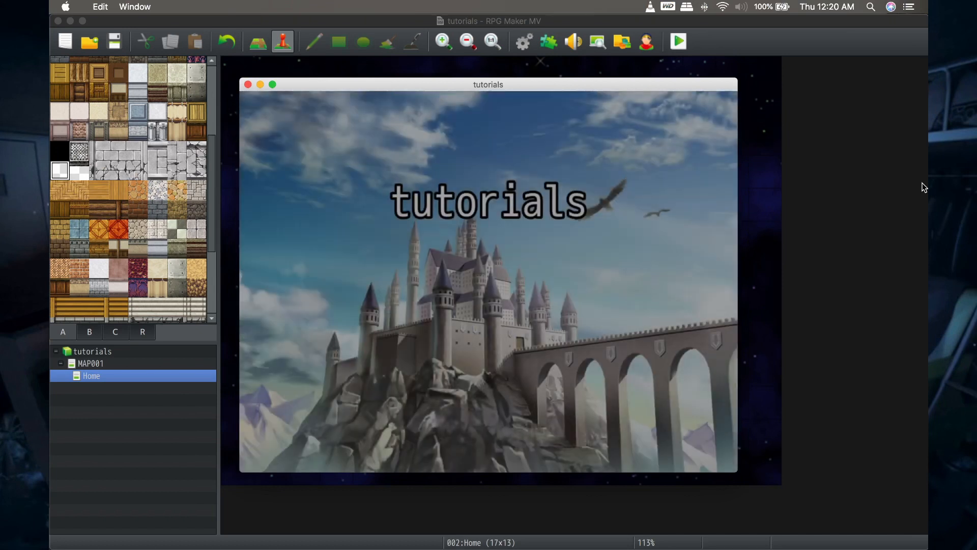
key("Return")
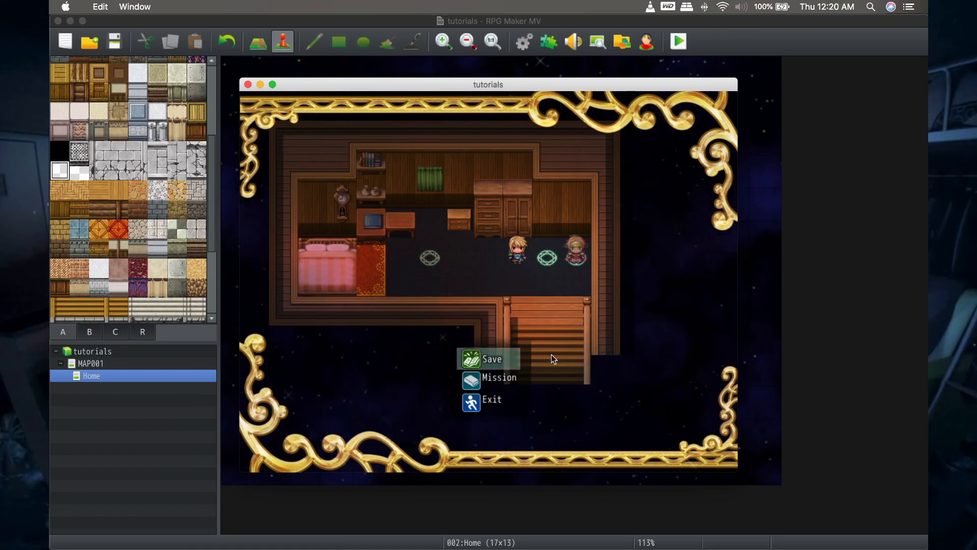
key("Down")
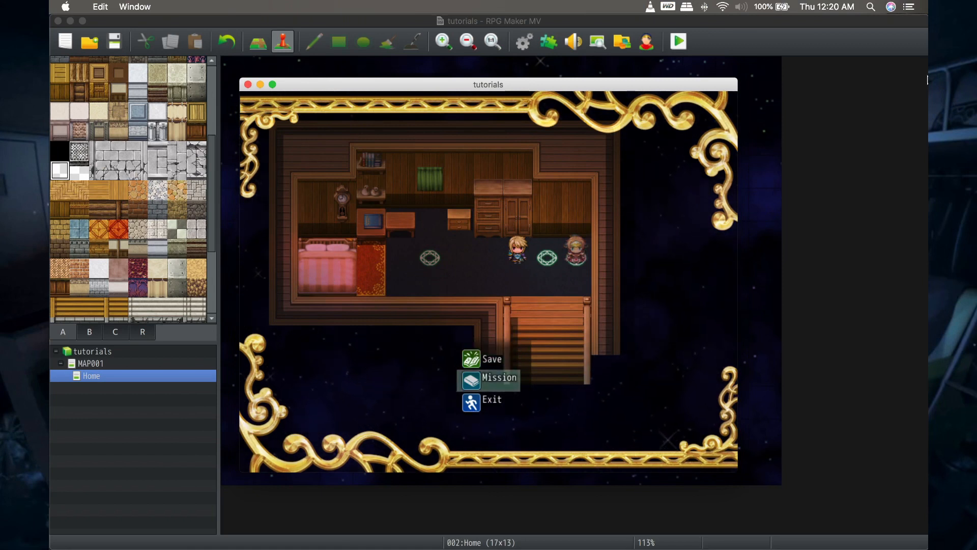
key("Return")
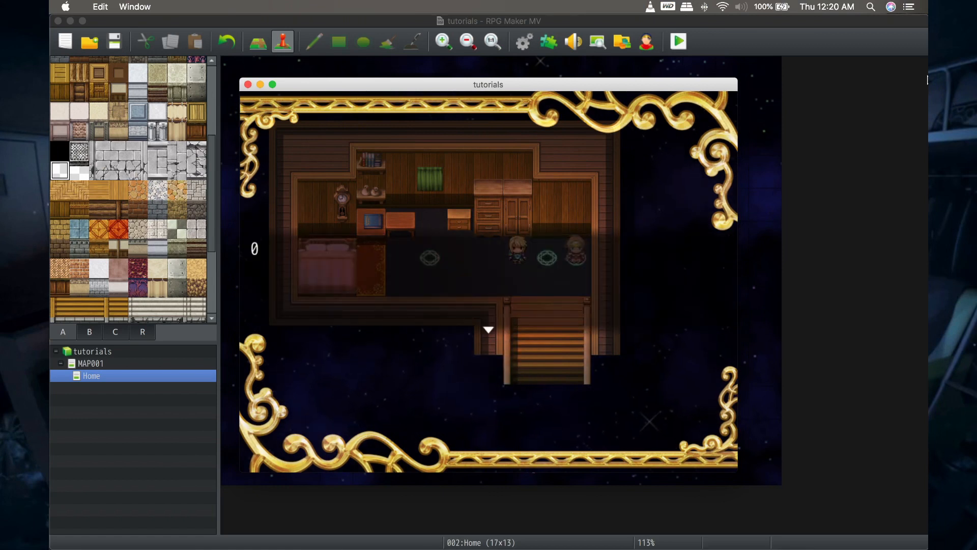
key("Return")
key("Up")
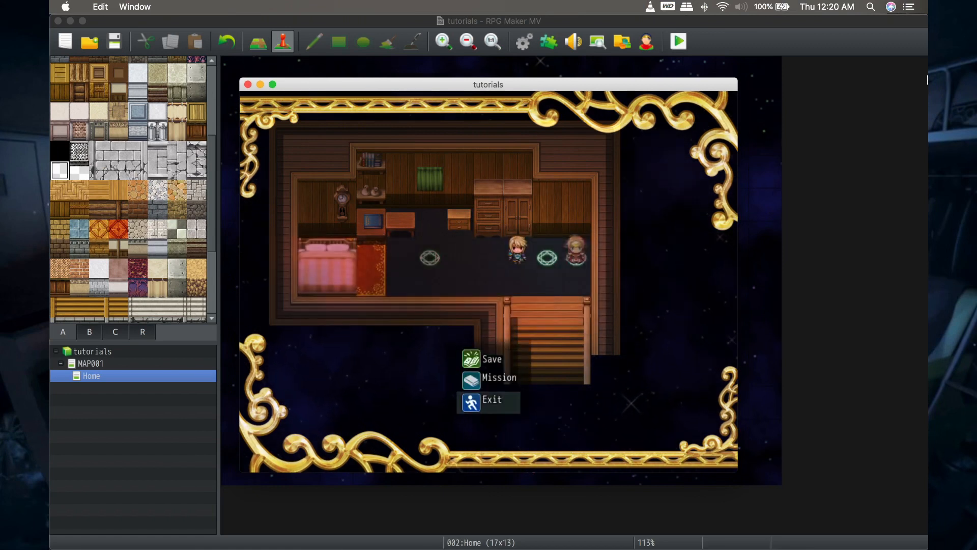
key("Return")
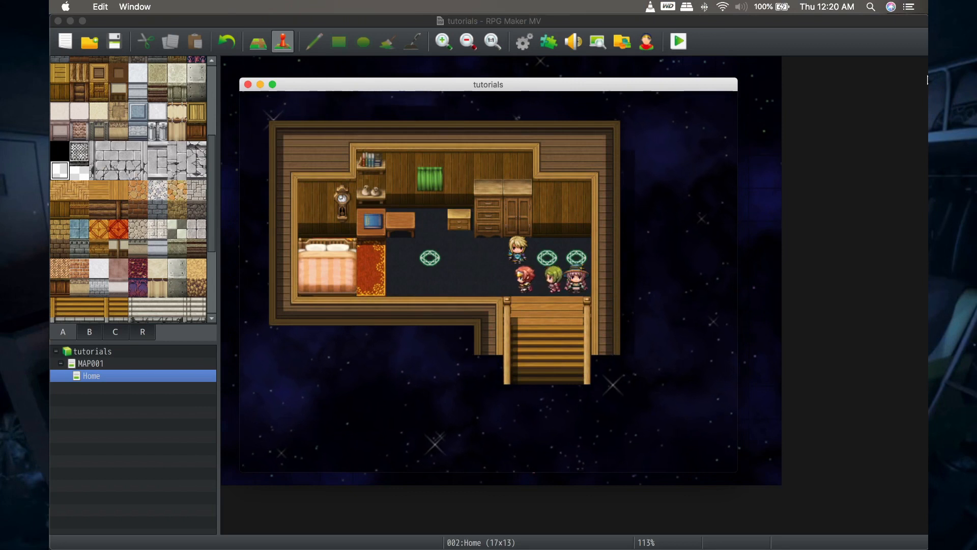
Check the Mission text again from the east circle's menu and close the playtest.
key("Return")
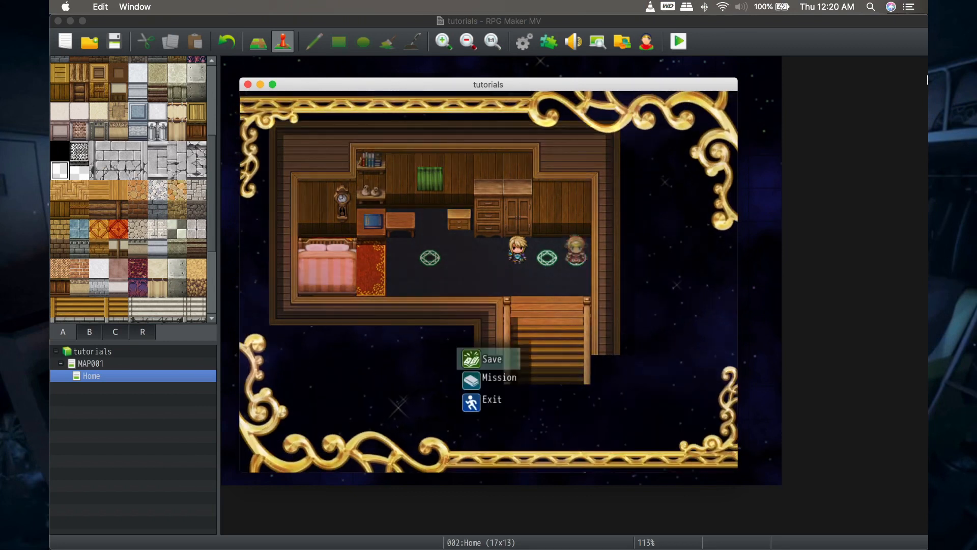
key("Return")
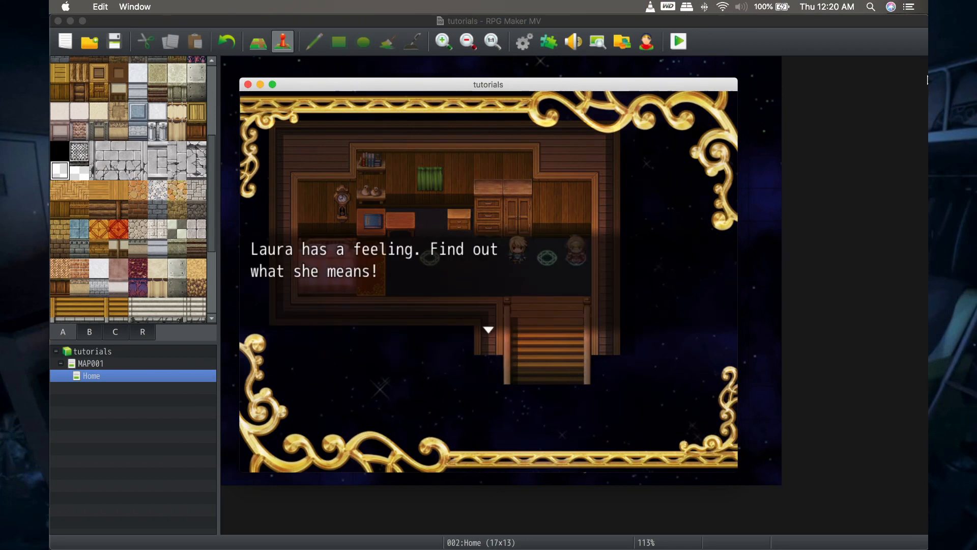
key("Return")
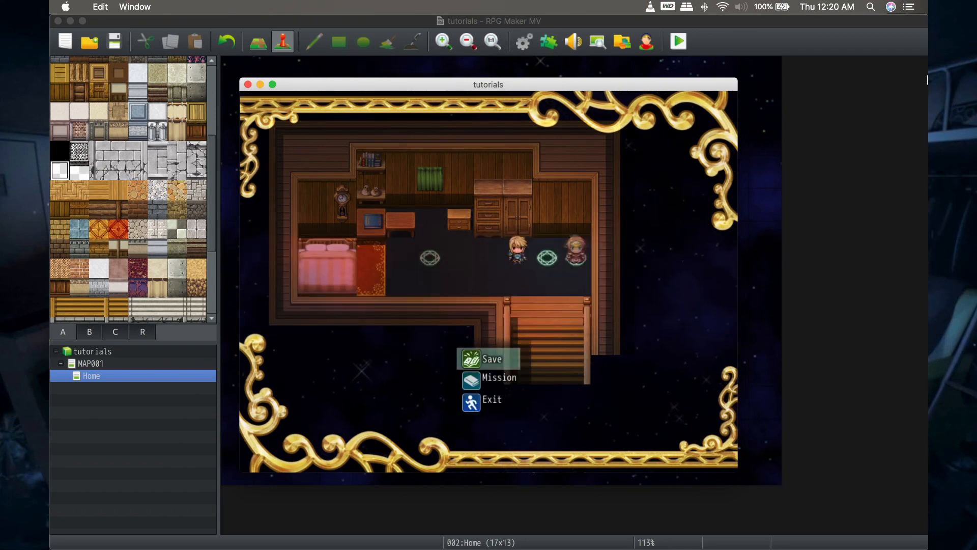
key("Escape")
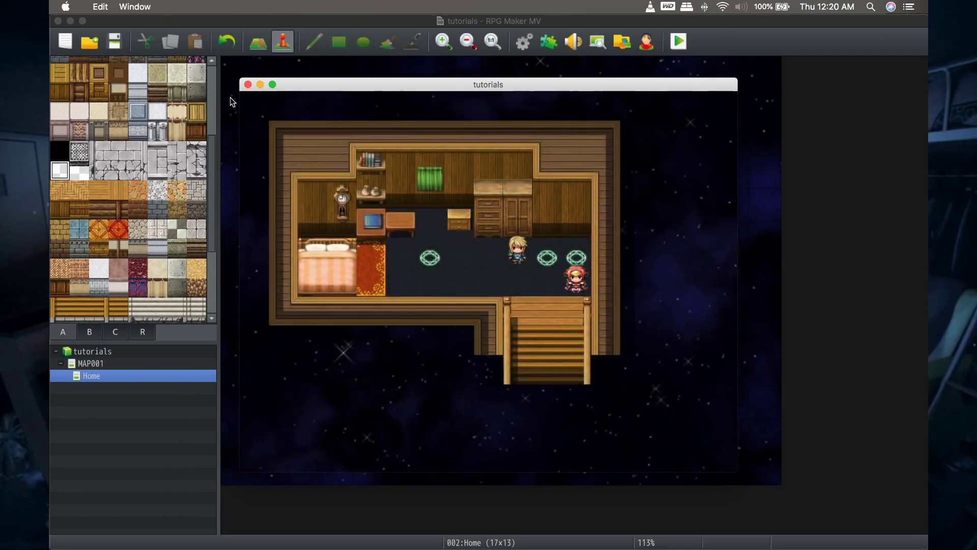
left_click(248, 85)
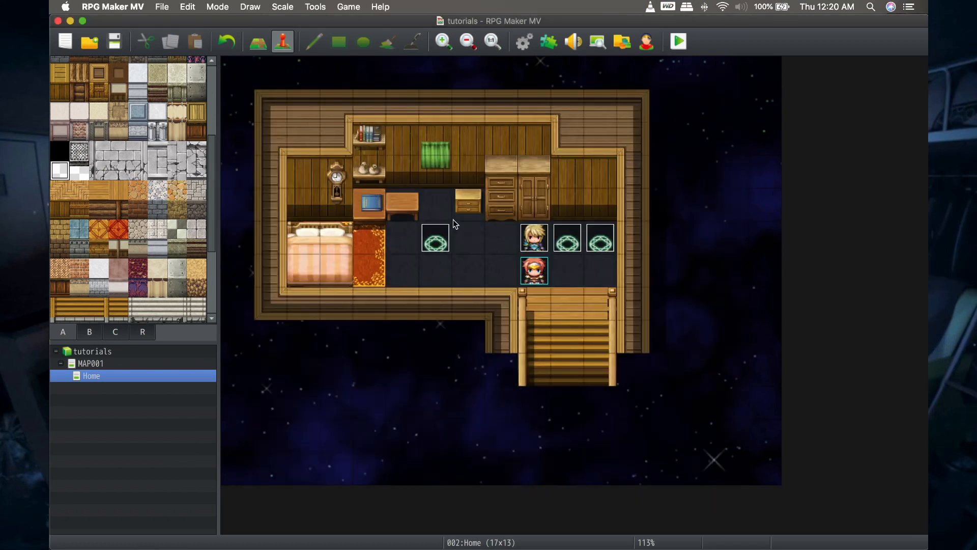
Open the database's Common Events and display the contents of evt:FLOOR>Restore.
left_click(438, 238)
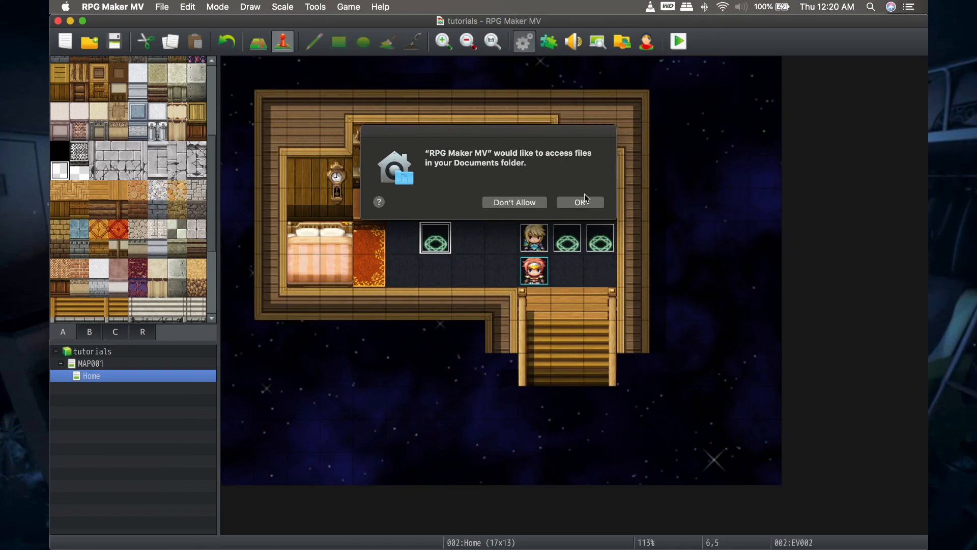
left_click(581, 203)
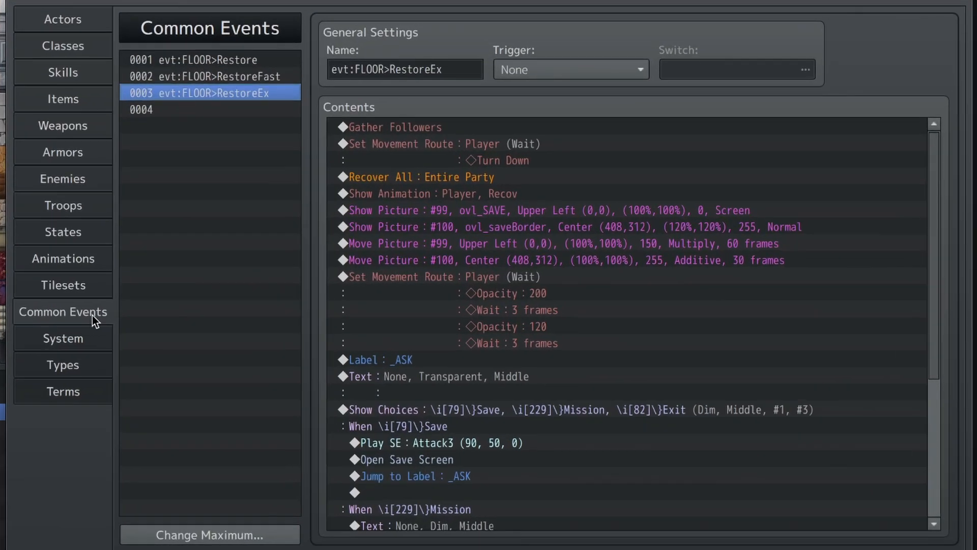
left_click(253, 78)
left_click(250, 63)
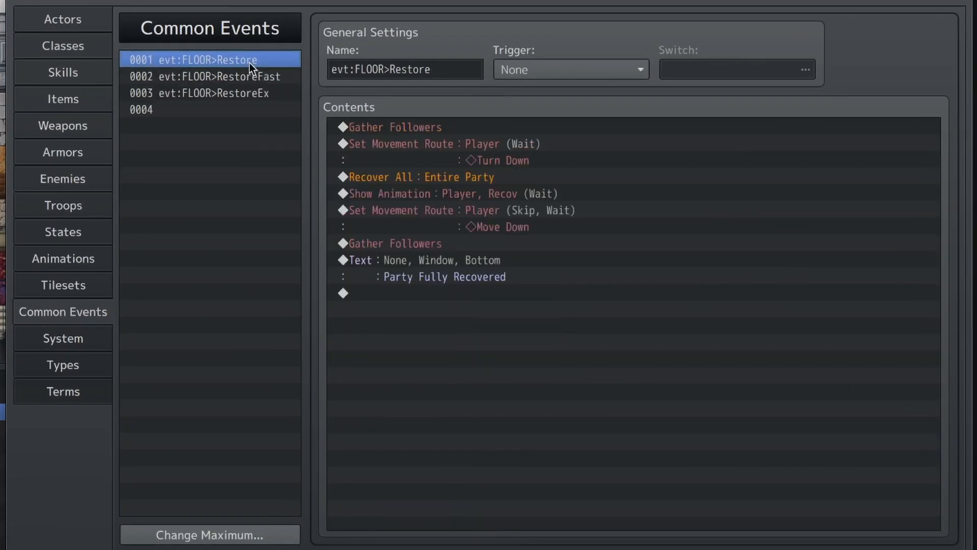
Examine the Recover All and Show Animation commands in the evt:FLOOR>RestoreFast common event.
left_click(252, 79)
left_click(468, 129)
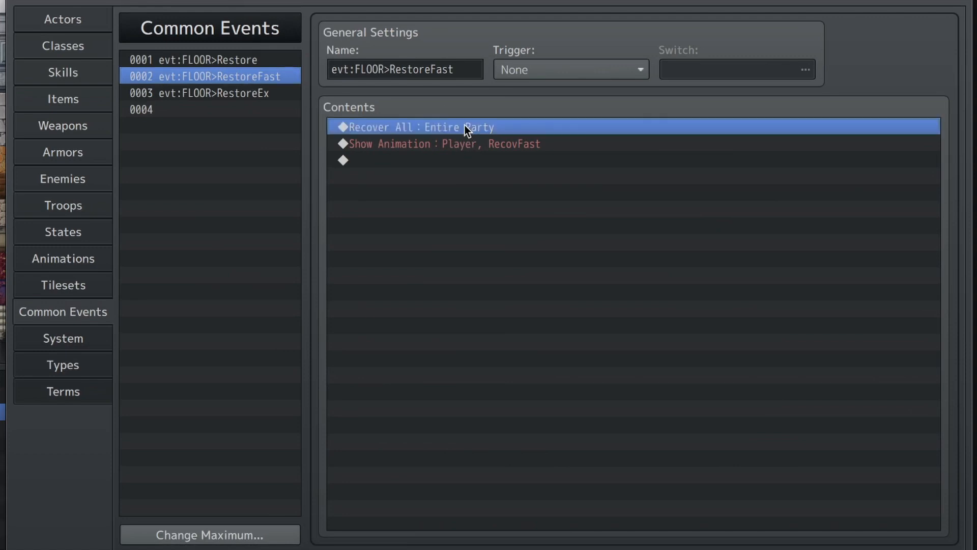
left_click(468, 147)
left_click(481, 182)
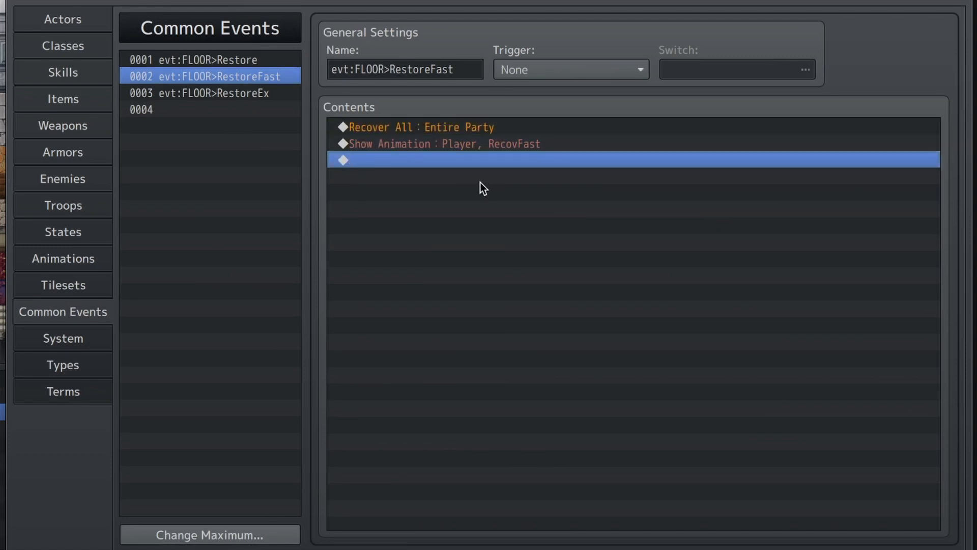
Return to the evt:FLOOR>Restore common event and select the empty line ending its contents.
left_click(241, 59)
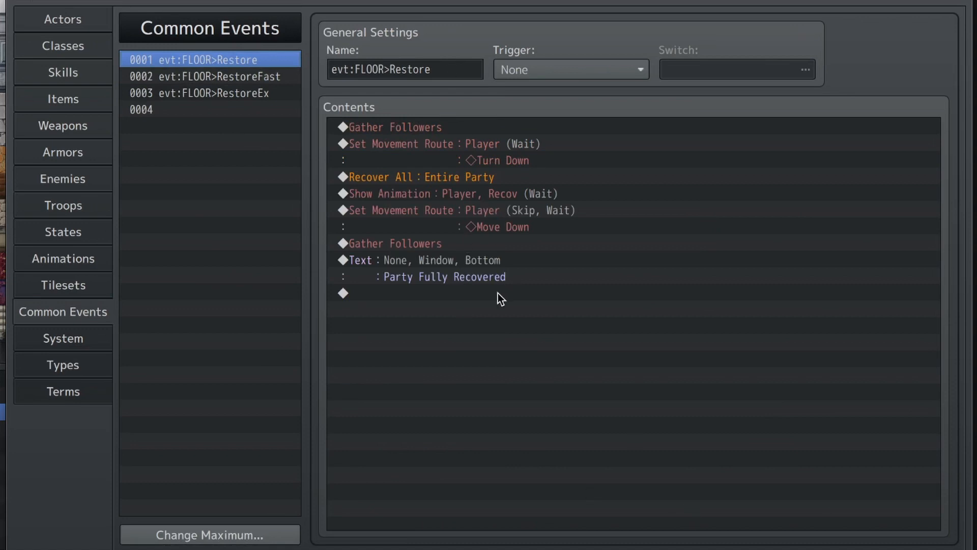
left_click(497, 425)
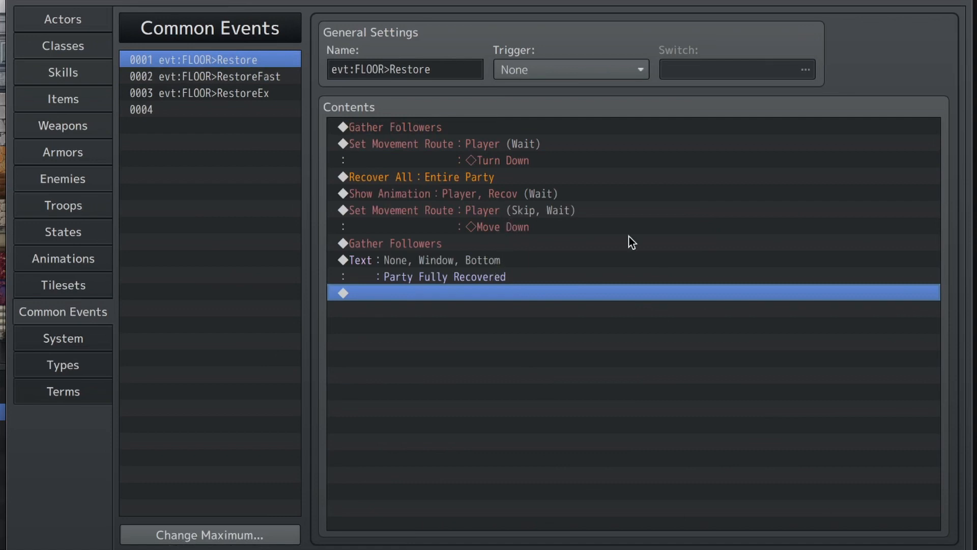
Display the contents of the evt:FLOOR>RestoreEx common event and skim through its command list.
left_click(444, 260)
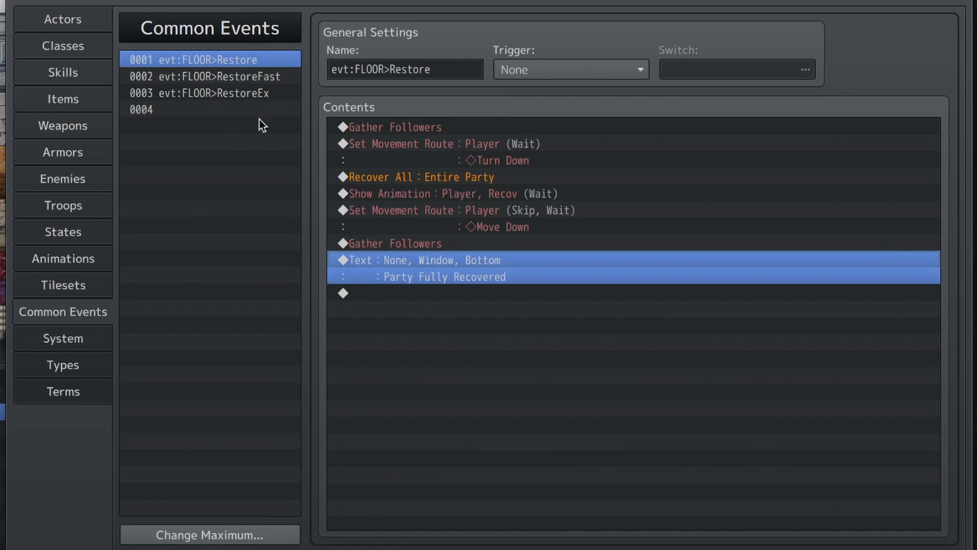
left_click(197, 93)
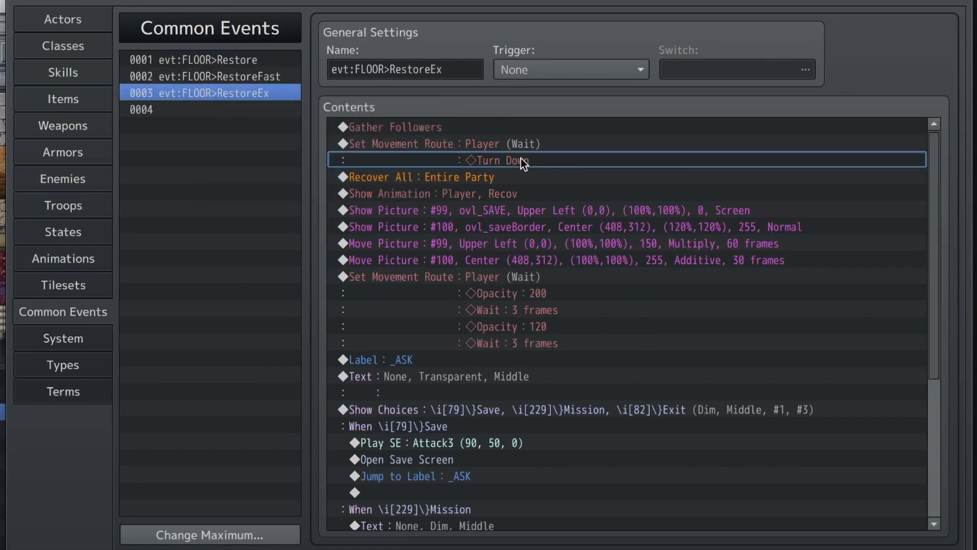
scroll(525, 163, "down", 4)
scroll(524, 208, "up", 4)
Examine the opening commands of evt:FLOOR>RestoreEx, from Gather Followers through the turn-down movement route and Recover All to Show Animation.
mouse_move(477, 144)
left_mouse_down()
mouse_move(470, 129)
mouse_move(474, 152)
left_mouse_up()
left_click(473, 152)
left_click(459, 126)
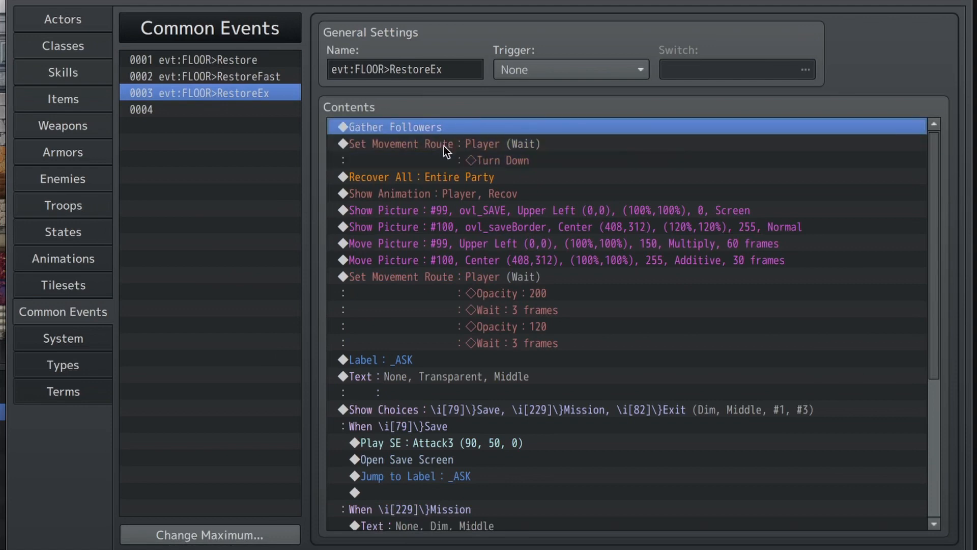
left_click(476, 149)
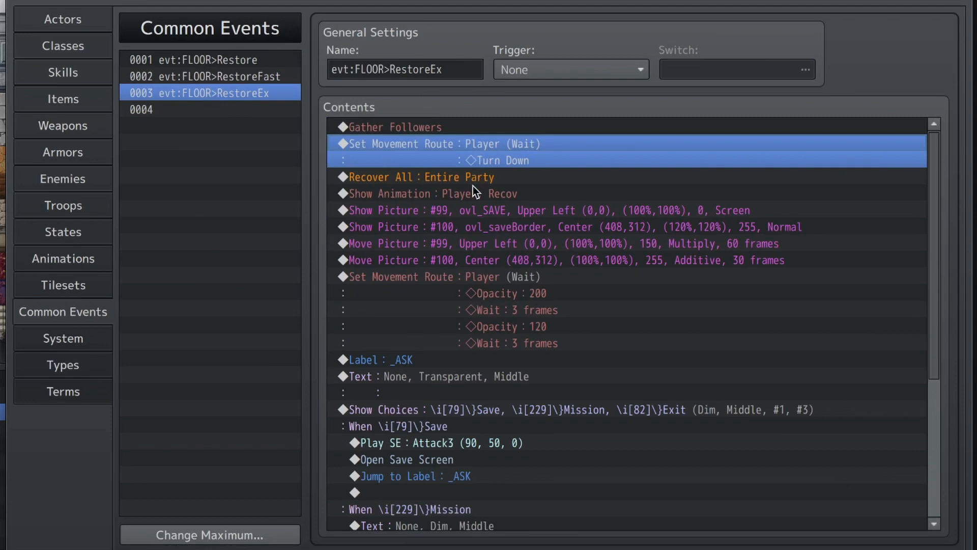
left_click(498, 179)
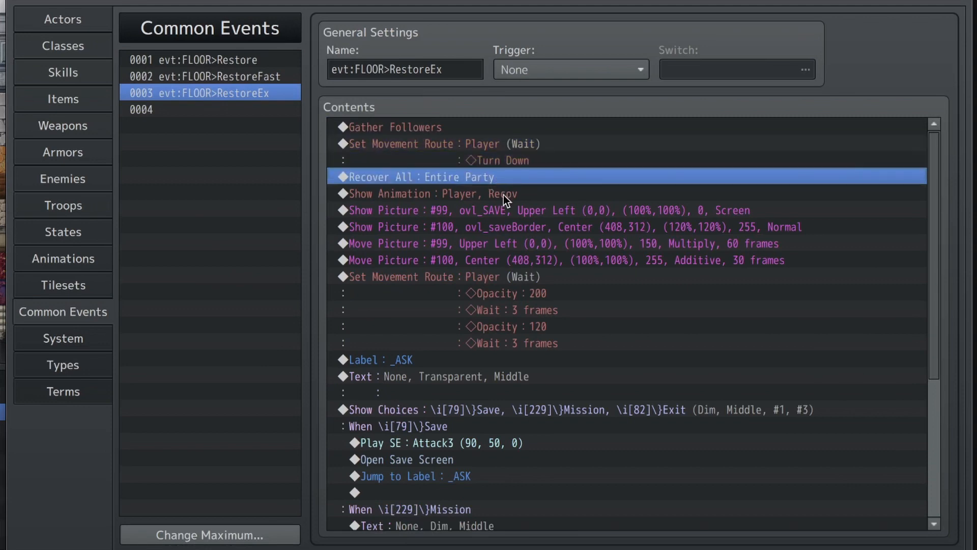
left_click(500, 199)
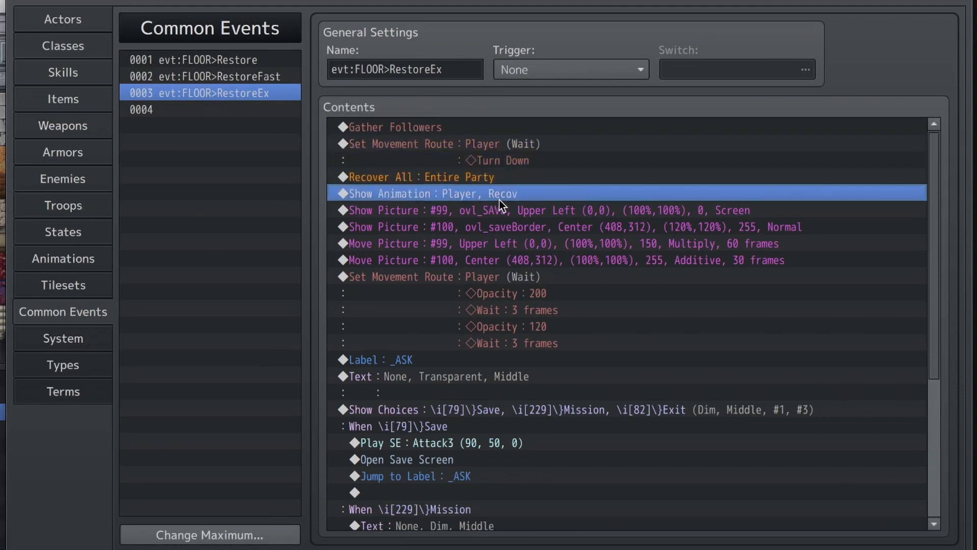
right_click(500, 198)
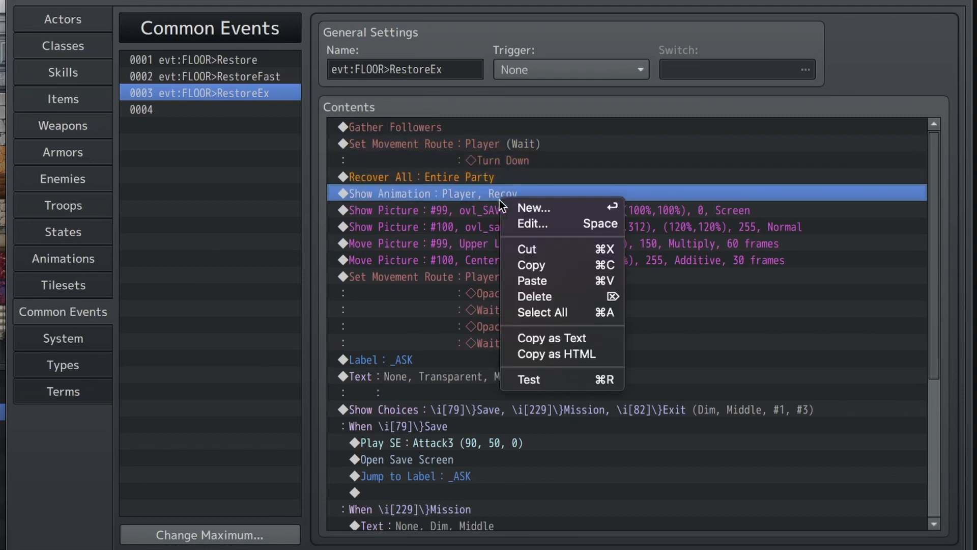
Open the Show Picture command for picture 99 and inspect its ovl_SAVE image in the image selection.
left_click(466, 211)
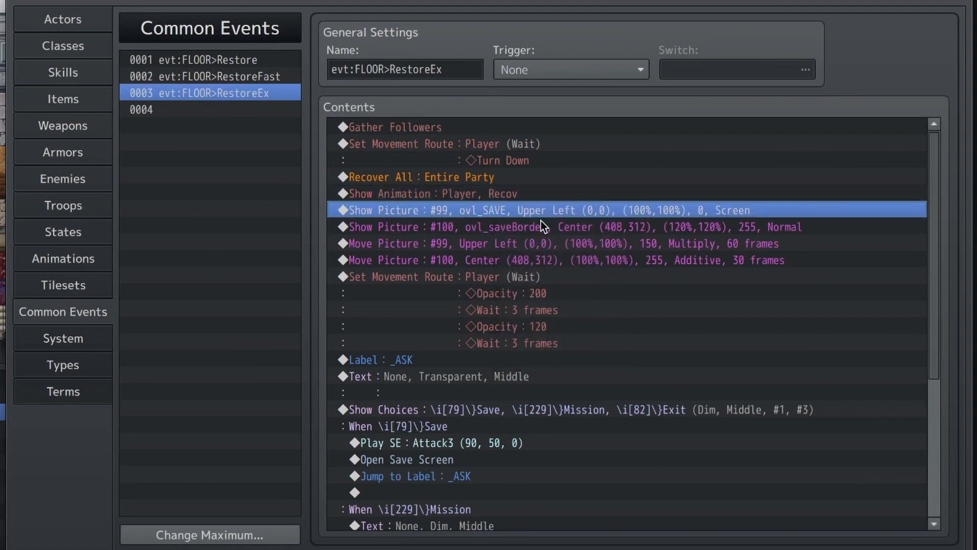
double_click(560, 210)
left_click(567, 207)
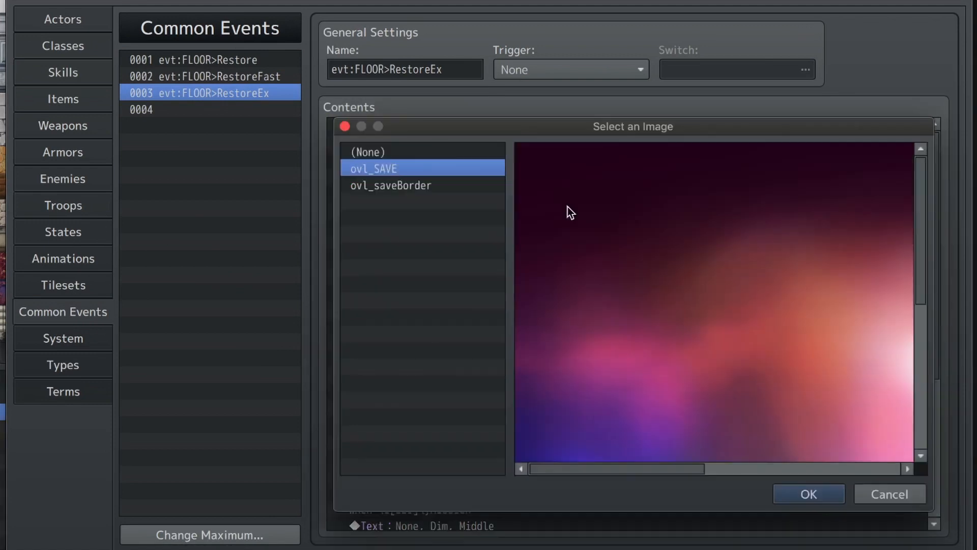
scroll(844, 478, "right", 6)
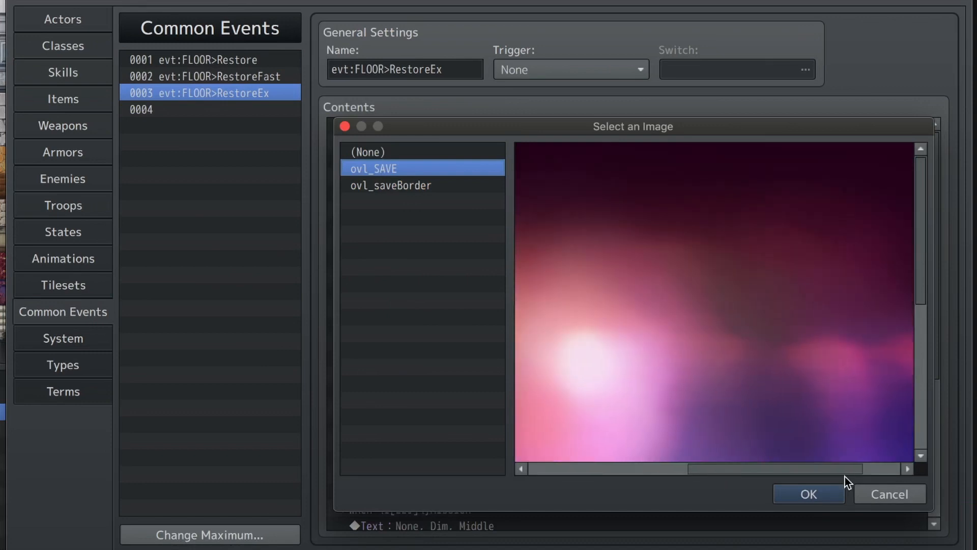
scroll(820, 340, "down", 6)
scroll(819, 336, "up", 6)
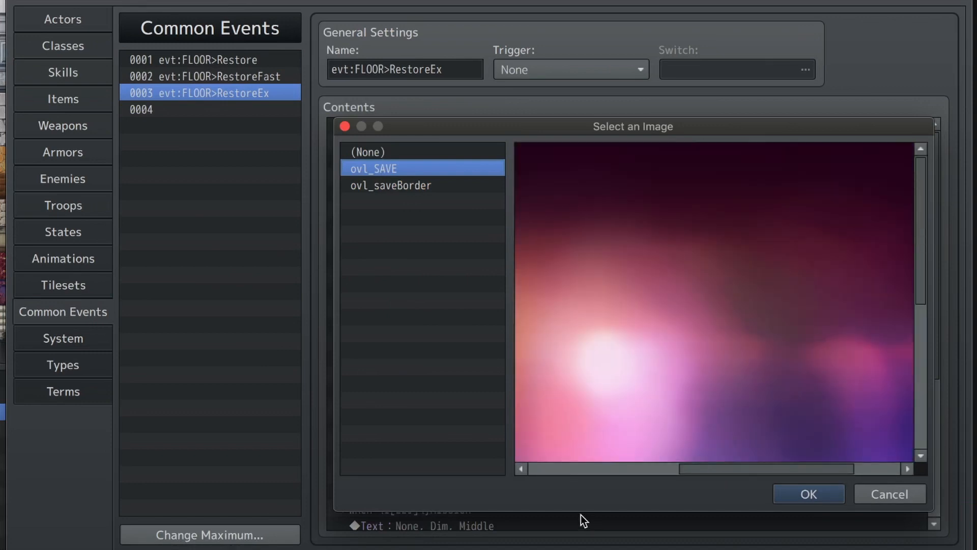
left_click_drag(762, 471, 224, 452)
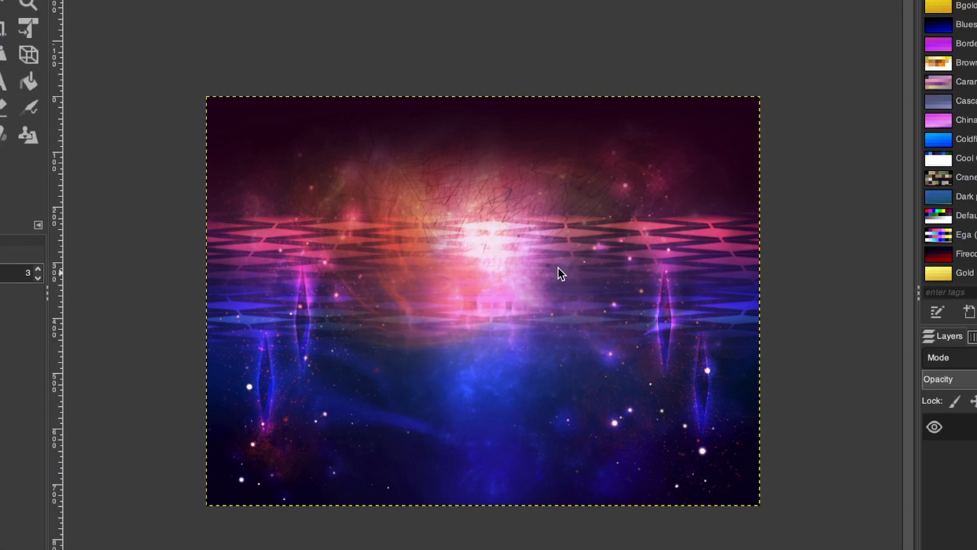
Switch to GIMP and preview a Median Blur with radius 55 on the overlay artwork, then cancel it.
key("ctrl+y")
key("super+z")
right_click(509, 254)
mouse_move(611, 343)
mouse_move(723, 343)
left_click(965, 393)
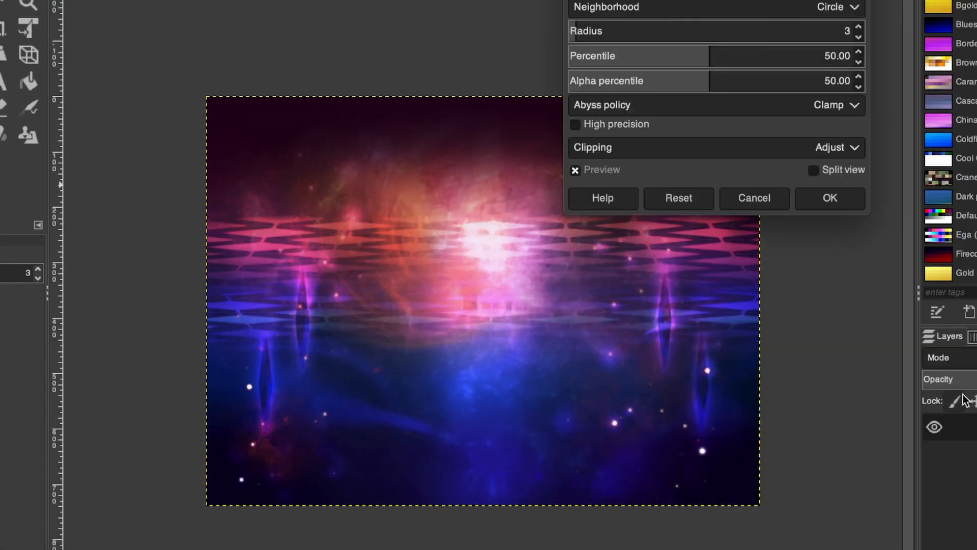
left_click_drag(677, 31, 728, 32)
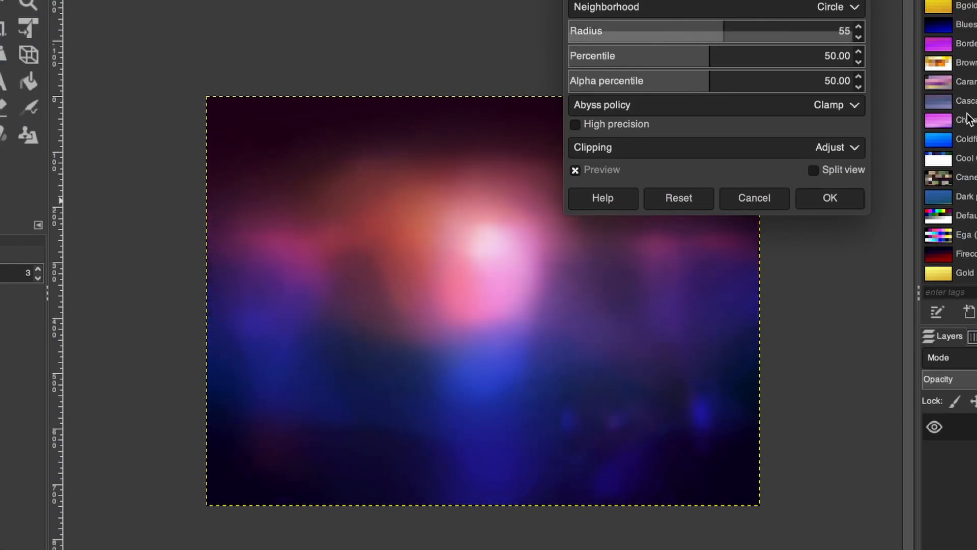
left_click(759, 205)
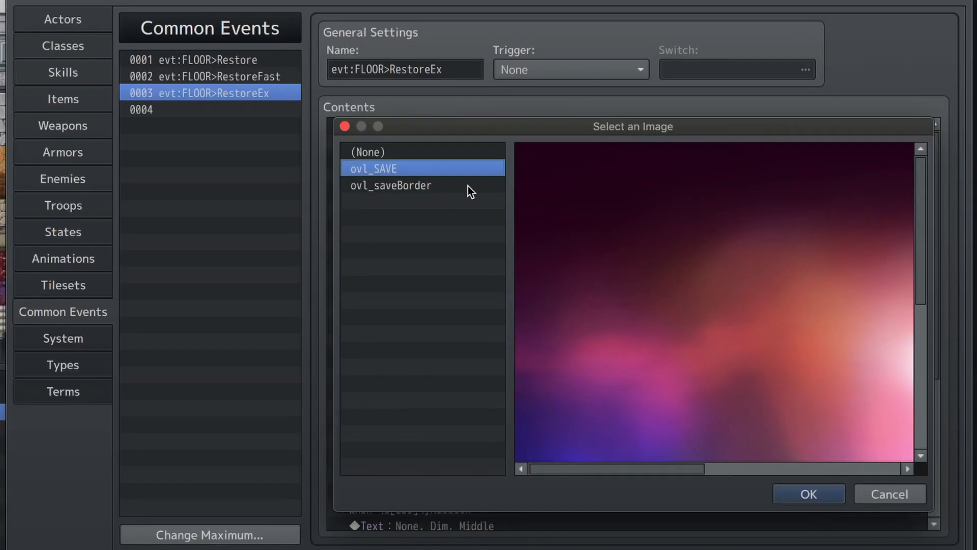
Return to RPG Maker MV, leave the image selection and review picture 99's Show Picture settings before closing them.
left_click(884, 501)
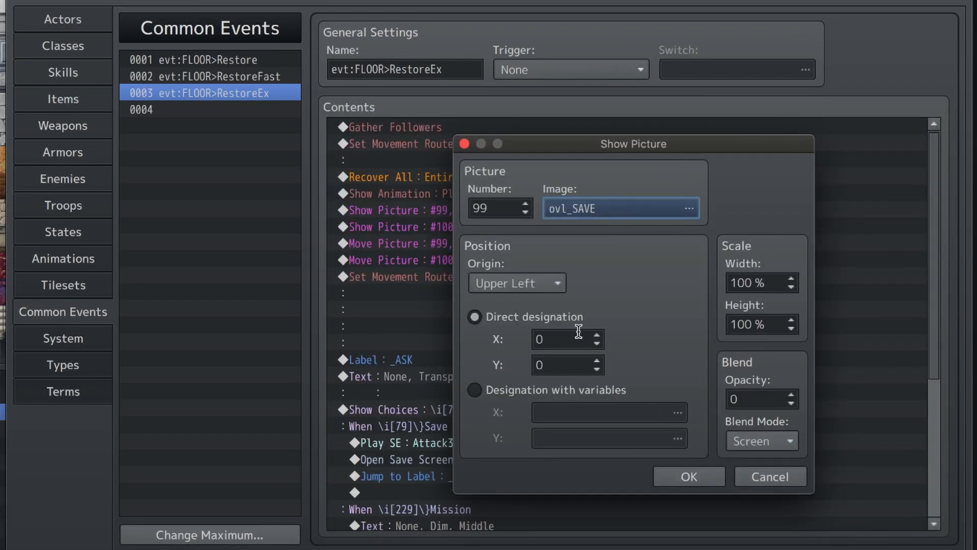
left_click(487, 205)
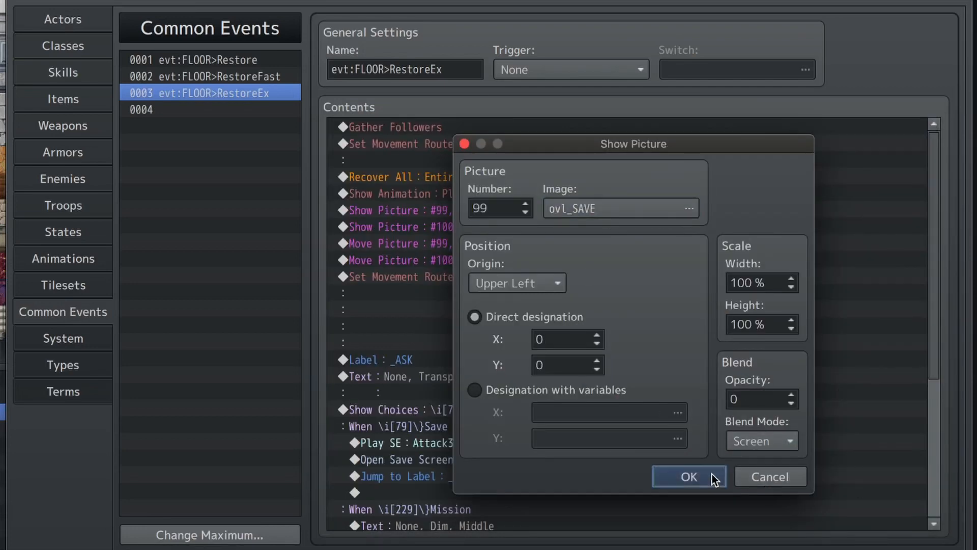
left_click(713, 474)
Open the Show Picture command for picture 100 and inspect its ovl_saveBorder image.
left_click(589, 210)
double_click(605, 228)
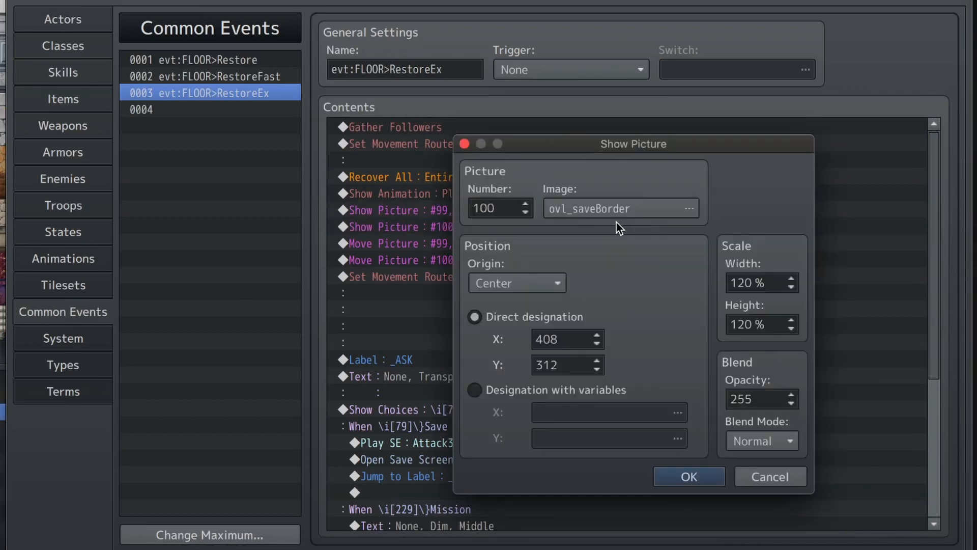
left_click(682, 208)
scroll(657, 249, "down", 5)
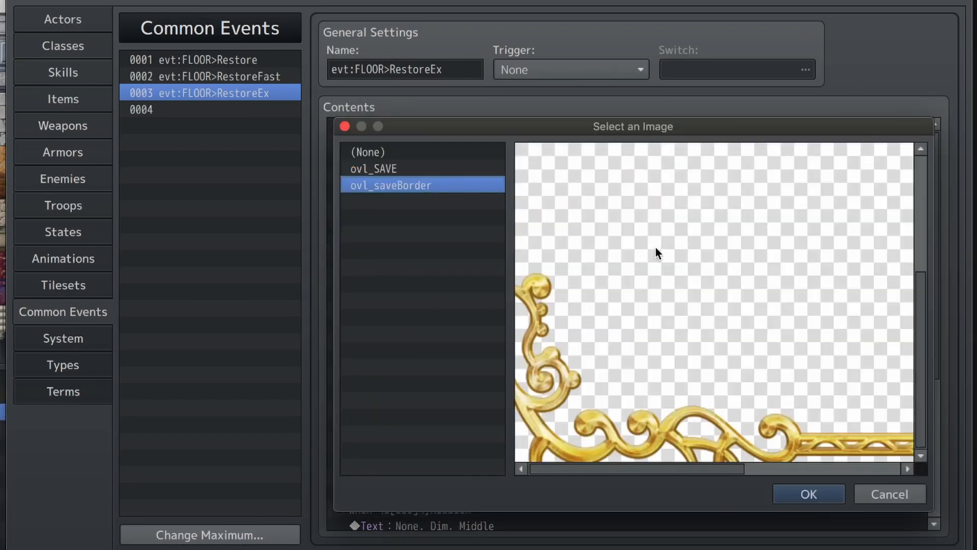
scroll(650, 352, "up", 5)
scroll(712, 351, "down", 5)
left_click(914, 498)
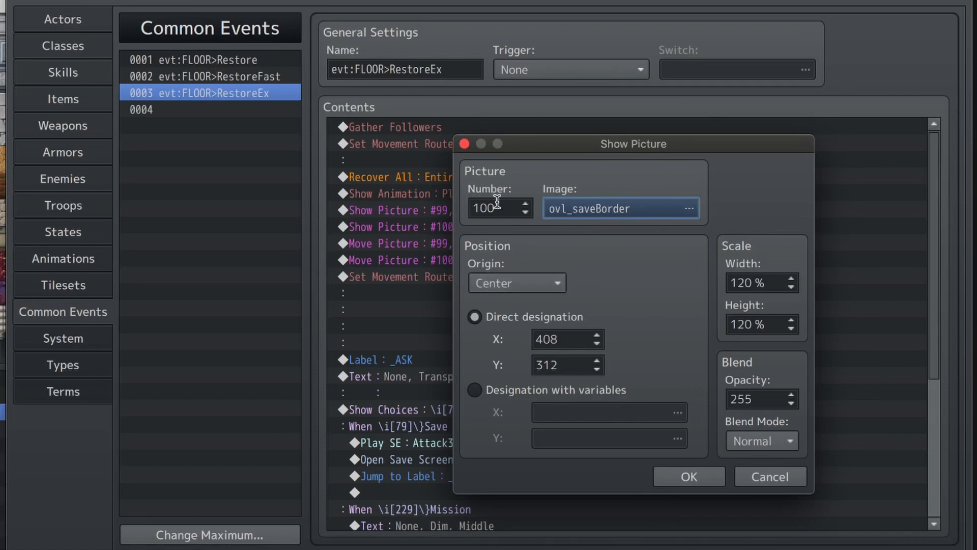
Check the X and Y position of picture 100 in its Show Picture settings and close them without changes.
left_click(568, 341)
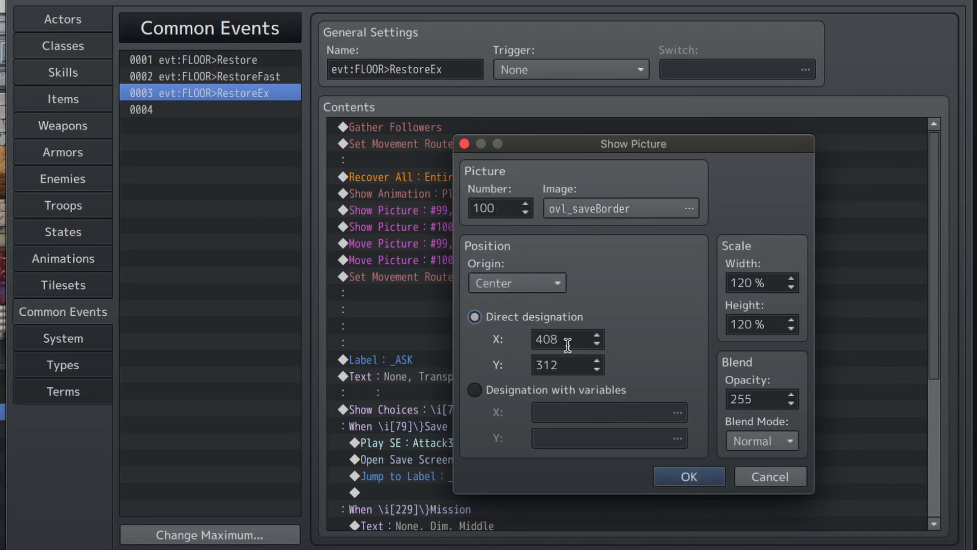
left_click(574, 343)
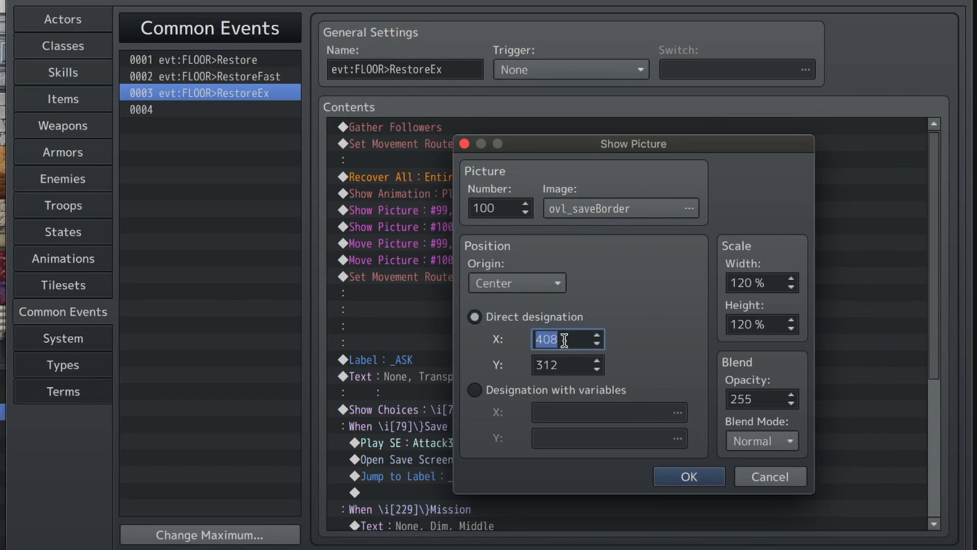
left_click(564, 358)
left_click(568, 338)
left_click(569, 363)
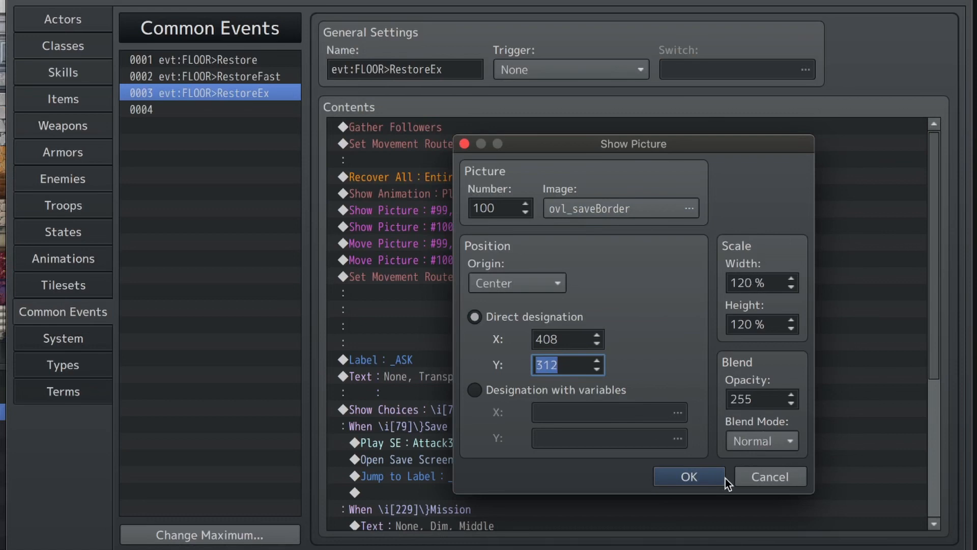
left_click(757, 477)
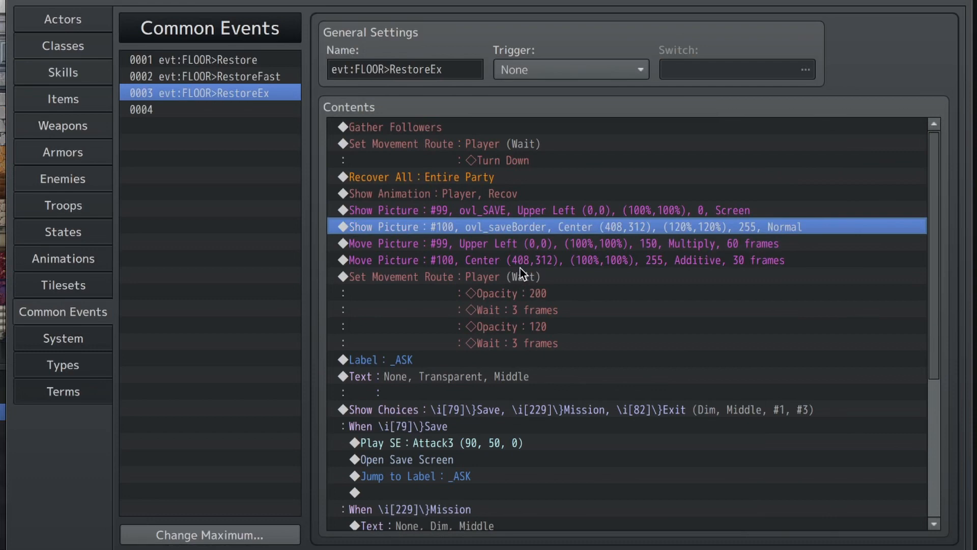
Examine the Move Picture settings for picture 99, placing the dialog clear of the command list, and close them.
left_click(530, 260)
left_click(519, 243)
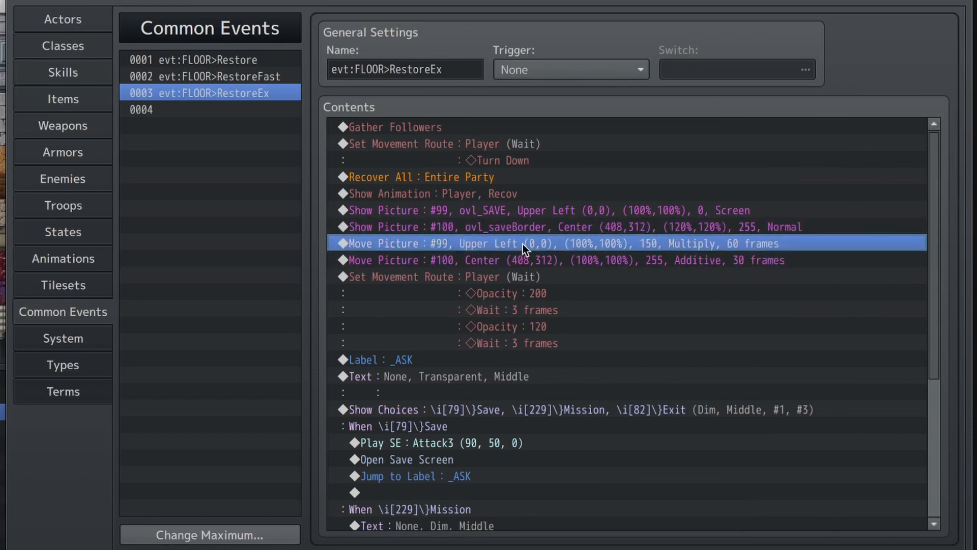
double_click(524, 243)
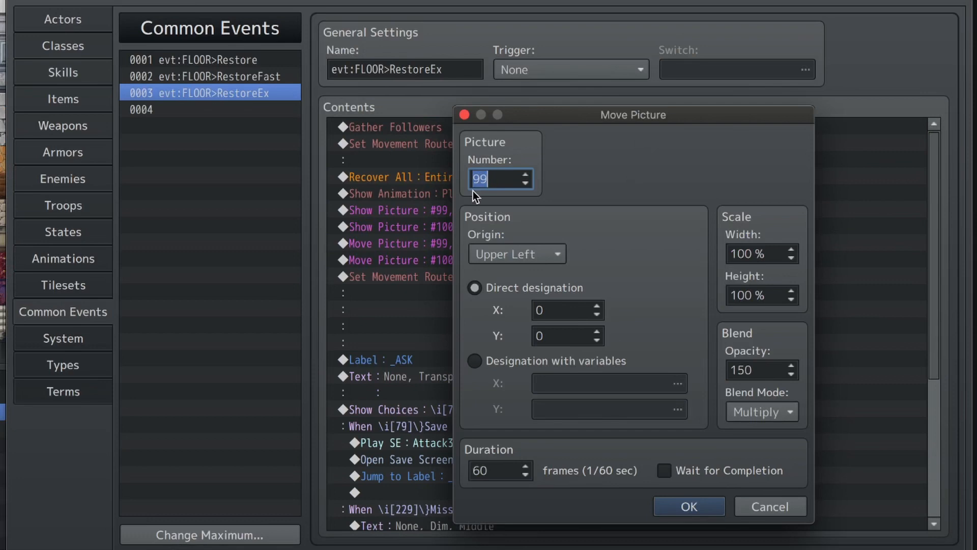
left_click_drag(612, 114, 344, 32)
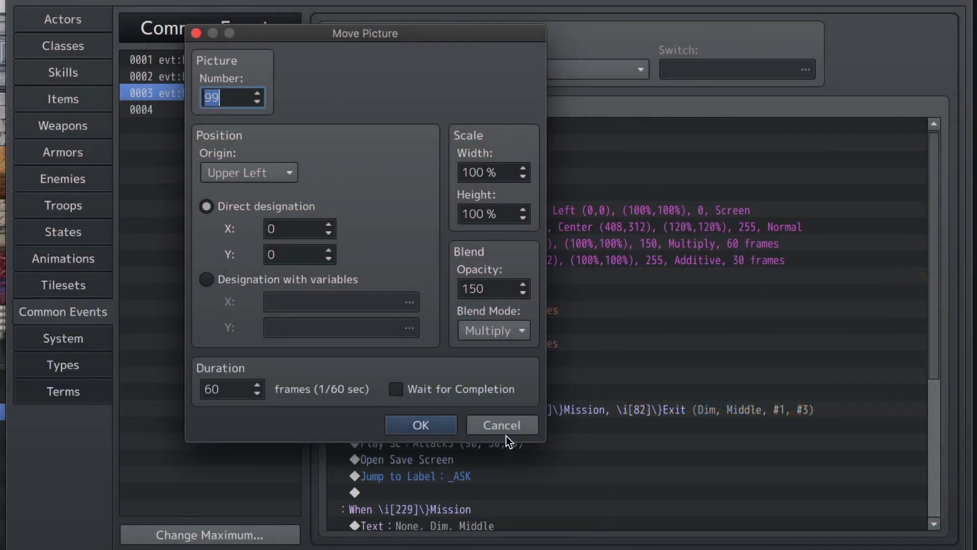
key("Return")
Examine the scale in the Move Picture settings for picture 100 and close them without changes.
left_click(631, 263)
double_click(631, 262)
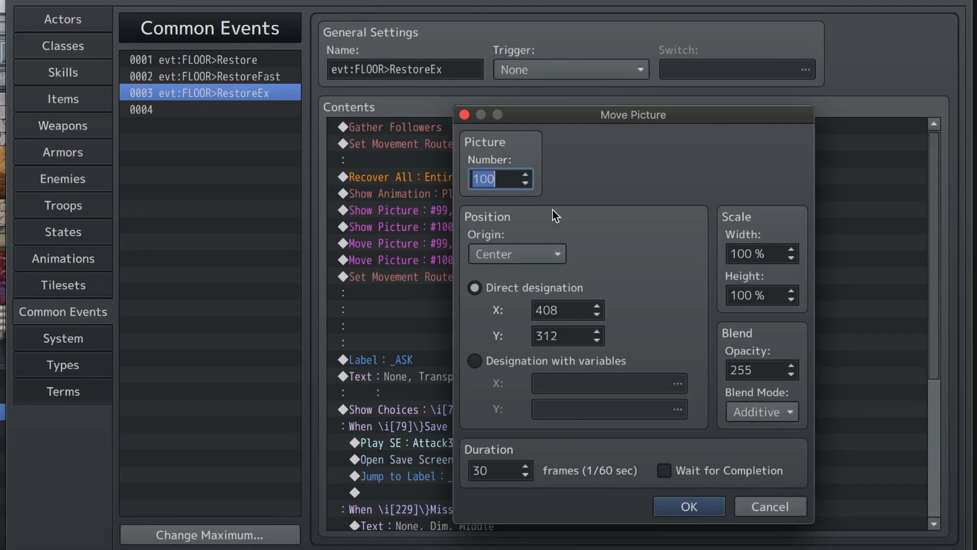
left_click(746, 254)
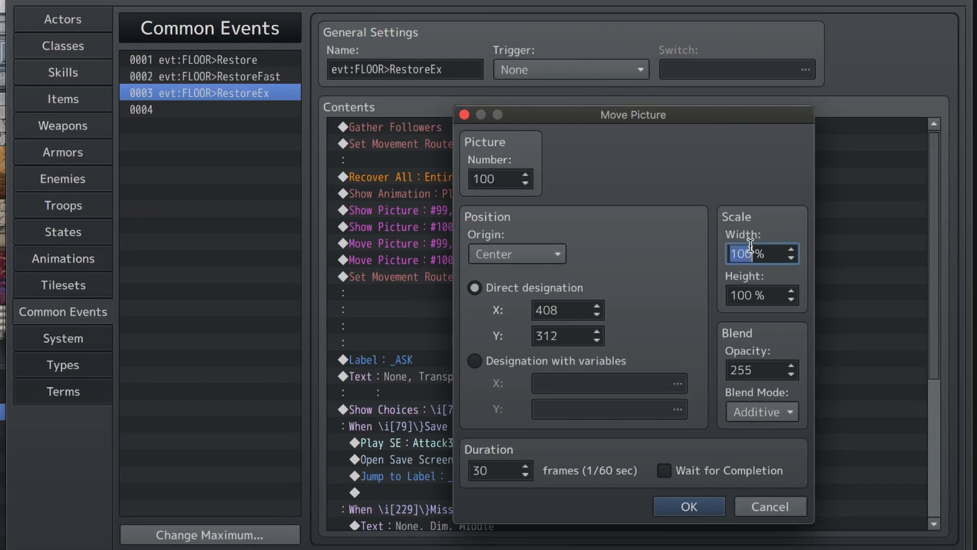
left_click(760, 507)
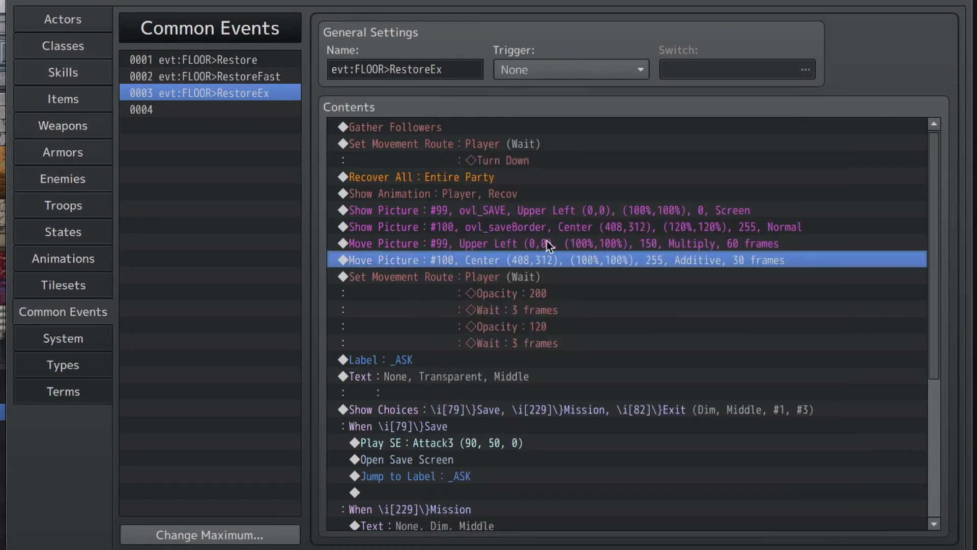
Examine the opacity and wait entries in the player's second movement route in RestoreEx and close it without changes.
left_click(507, 281)
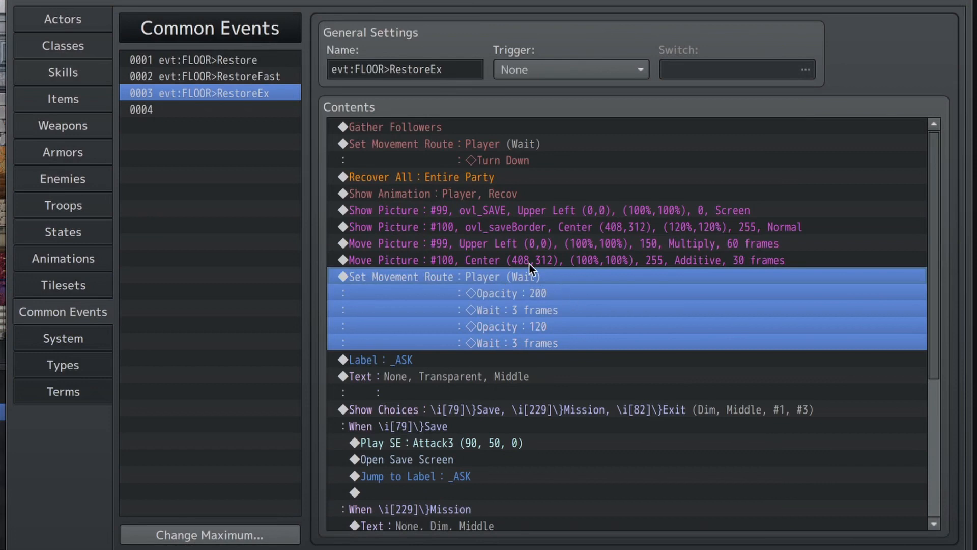
scroll(527, 275, "down", 3)
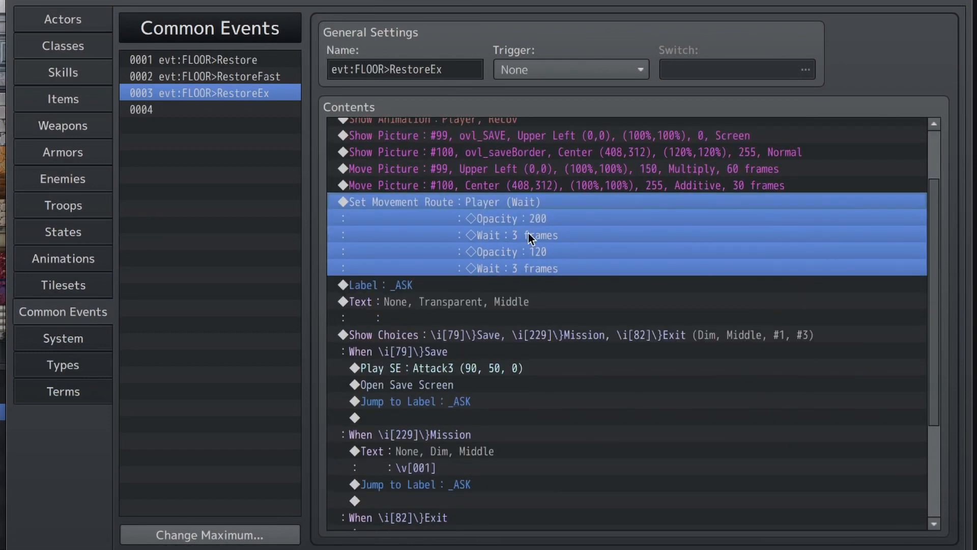
double_click(533, 228)
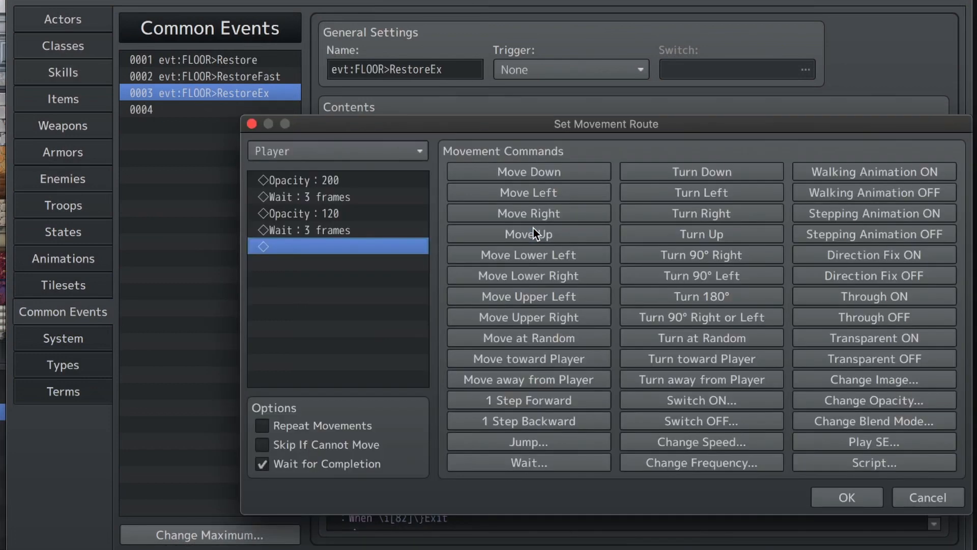
left_click(305, 181)
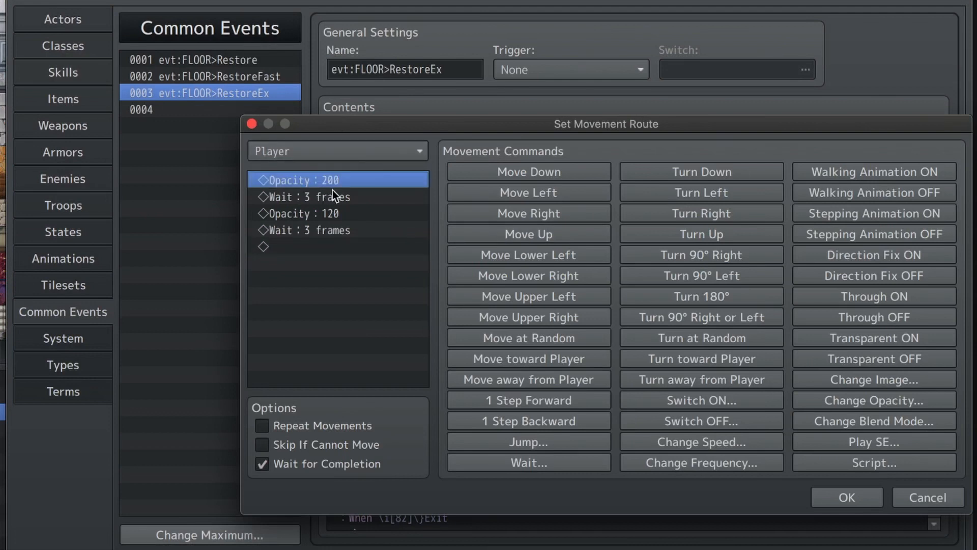
left_click(314, 196)
right_click(314, 197)
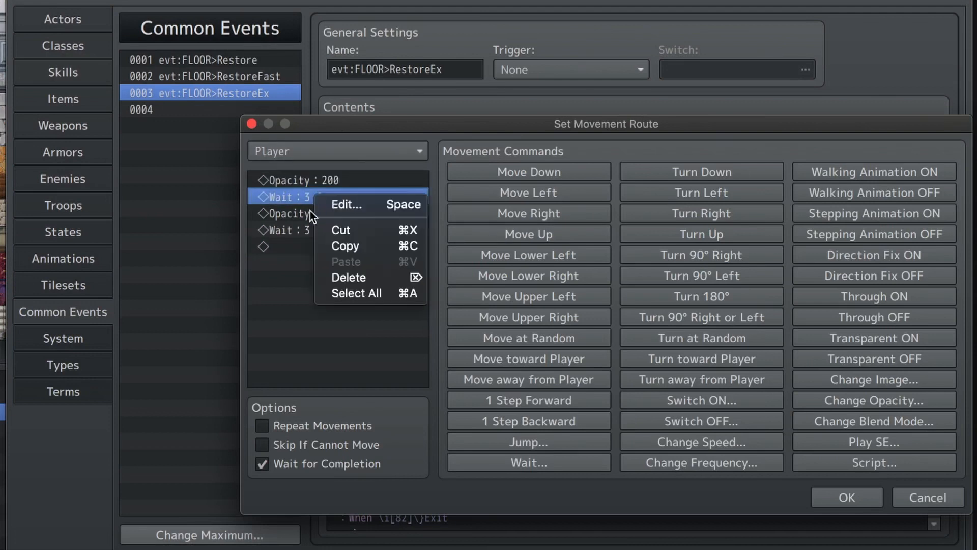
left_click(310, 214)
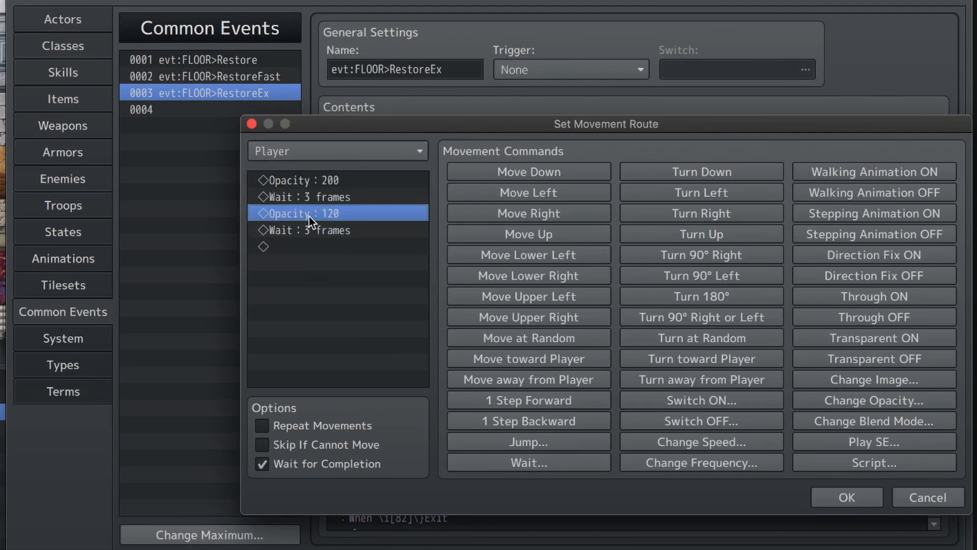
left_click(342, 231)
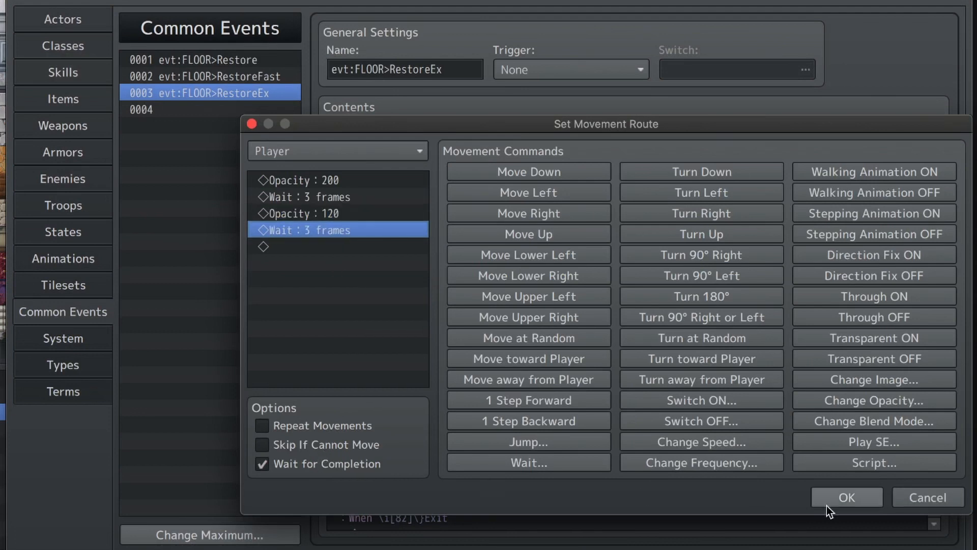
left_click(926, 498)
Show how a Label command is inserted at the _ASK label in the event list, and cancel without adding one.
left_click(454, 285)
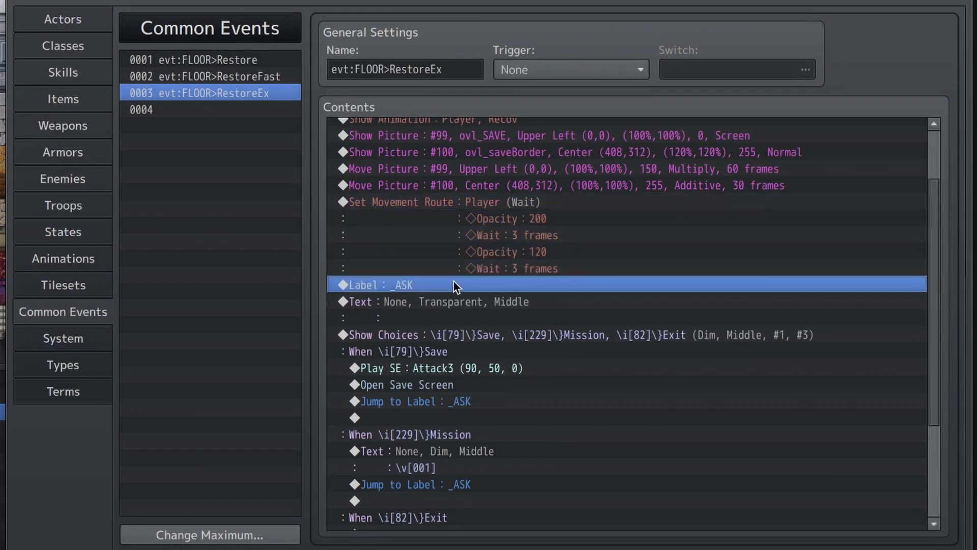
right_click(453, 284)
left_click(433, 293)
right_click(437, 295)
left_click(439, 297)
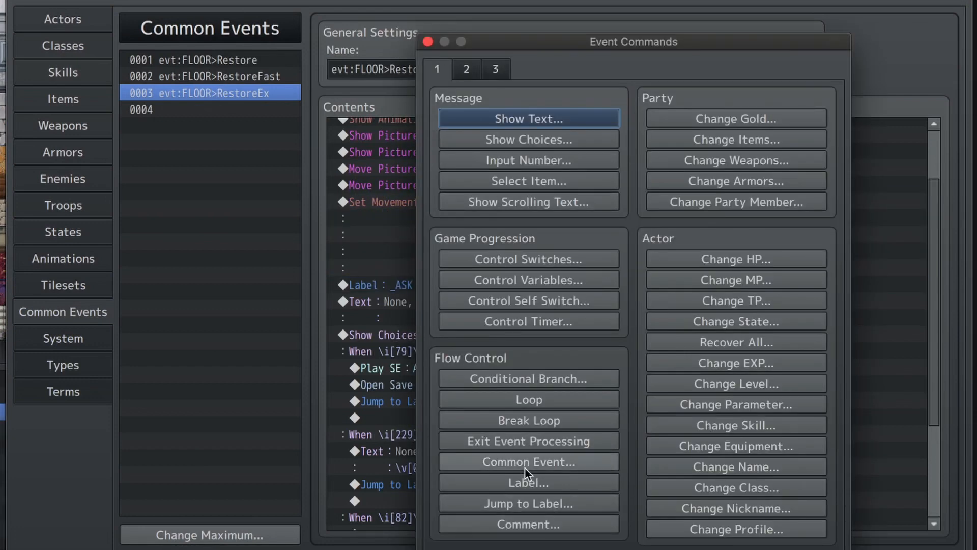
left_click(524, 481)
left_click(694, 347)
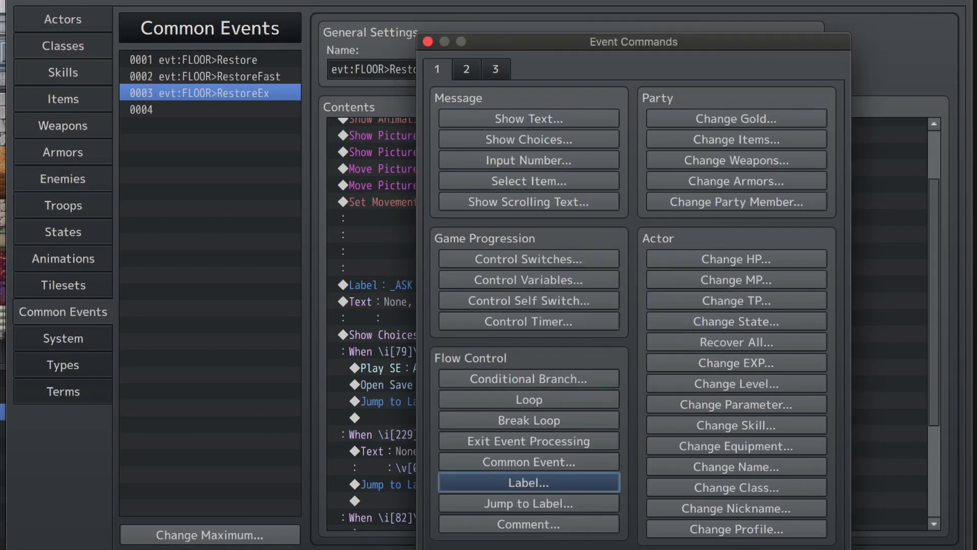
key("Escape")
left_click(509, 386)
Trace the _ASK label and the Jump to Label command that returns to it from the Save branch.
left_click(456, 284)
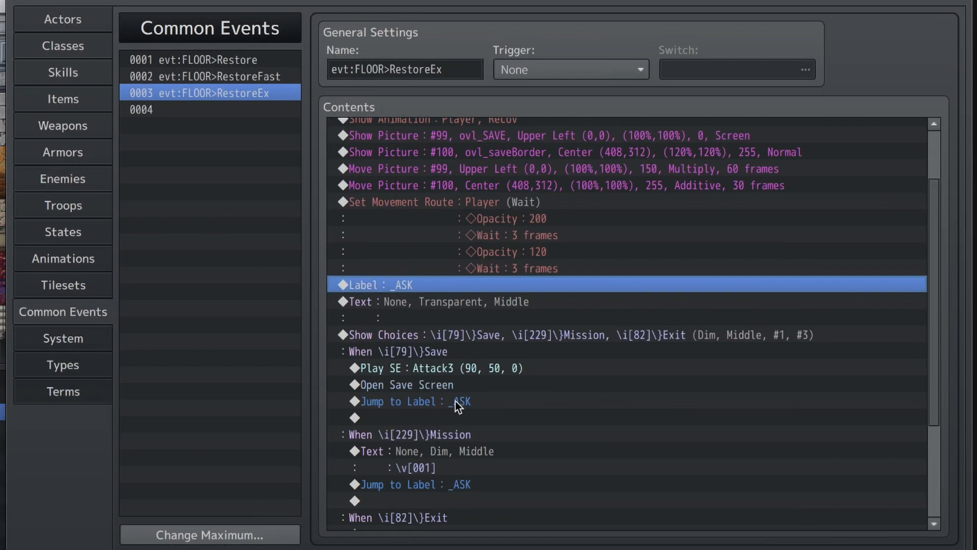
left_click(386, 437)
left_click(432, 170)
left_click(458, 305)
left_click(466, 400)
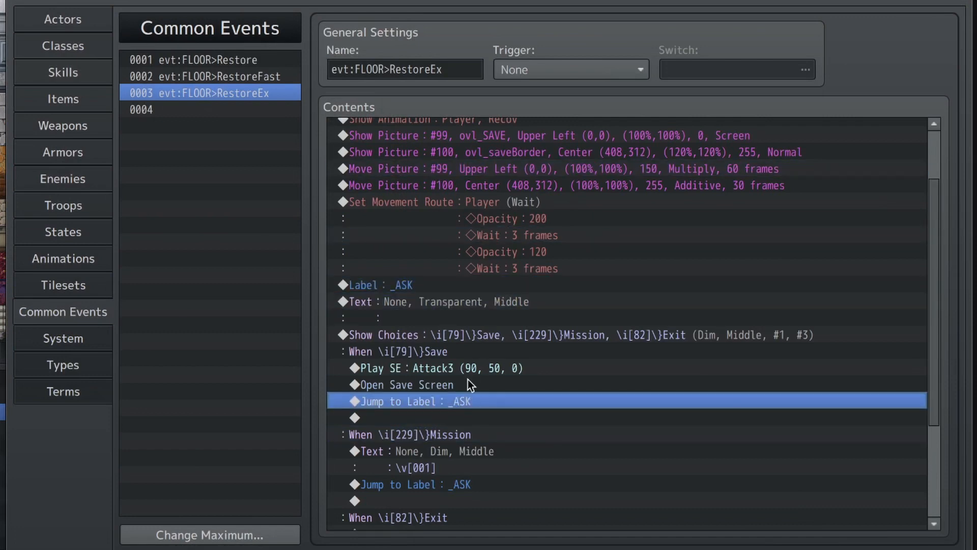
Inspect the blank Show Text command below the _ASK label and close it without changes.
left_click(459, 296)
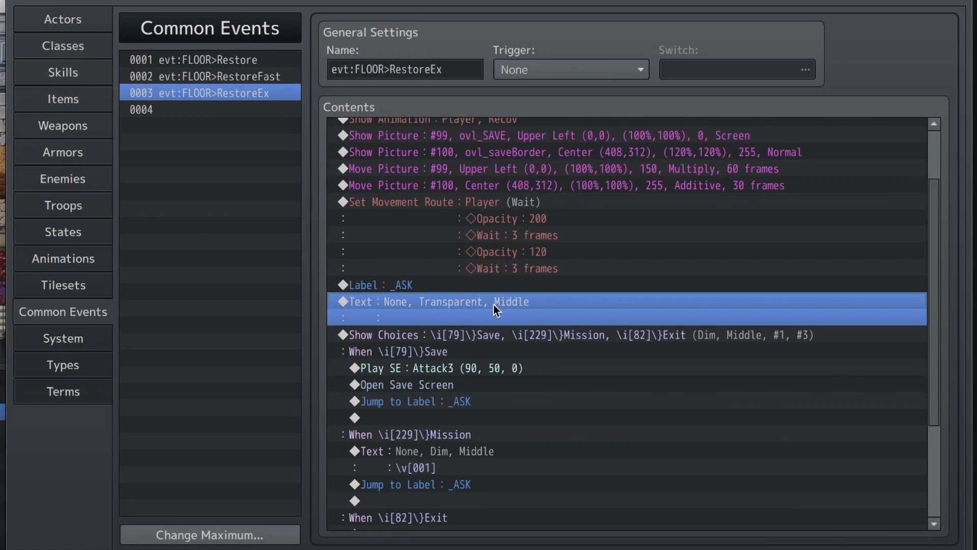
double_click(537, 315)
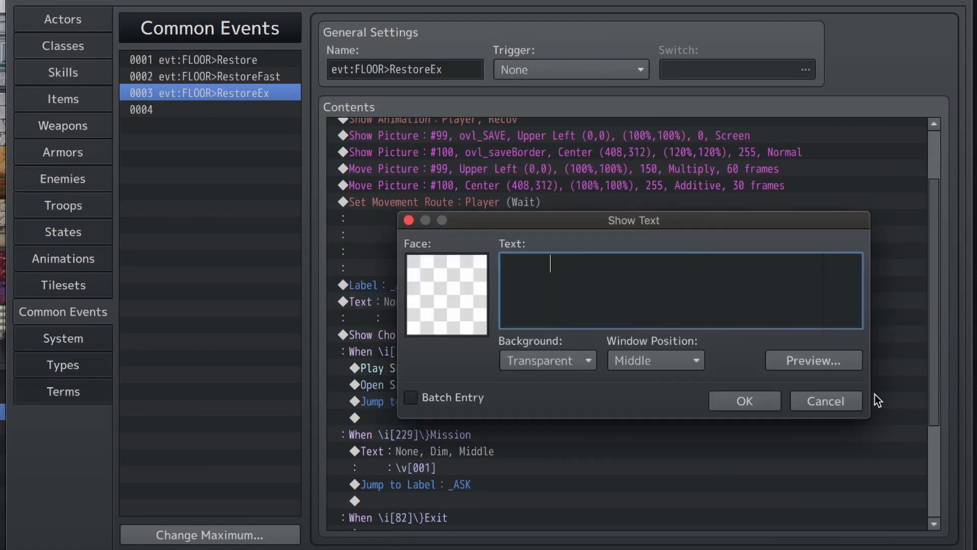
left_click(840, 402)
Open the Show Choices command, examine the codes before the Save text in the first choice, and cancel.
left_click(481, 335)
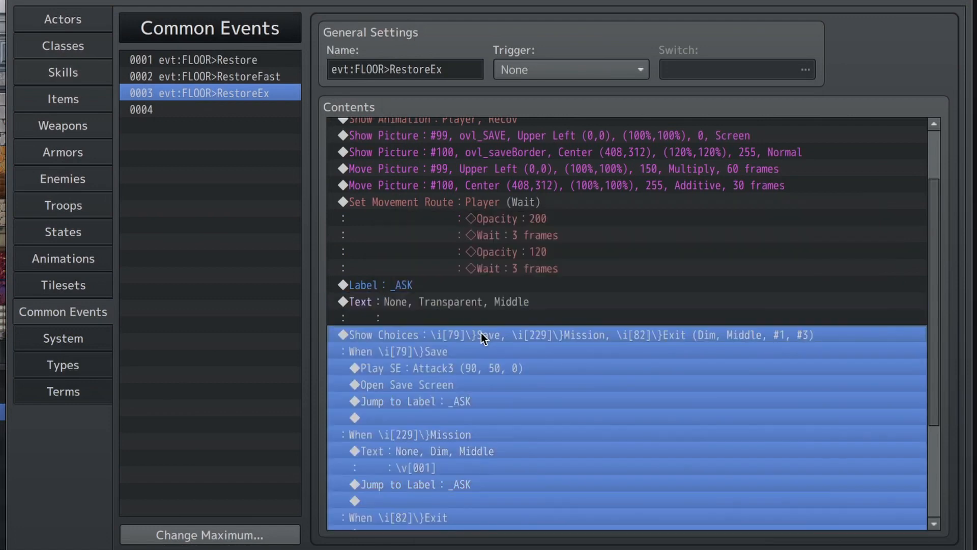
double_click(481, 334)
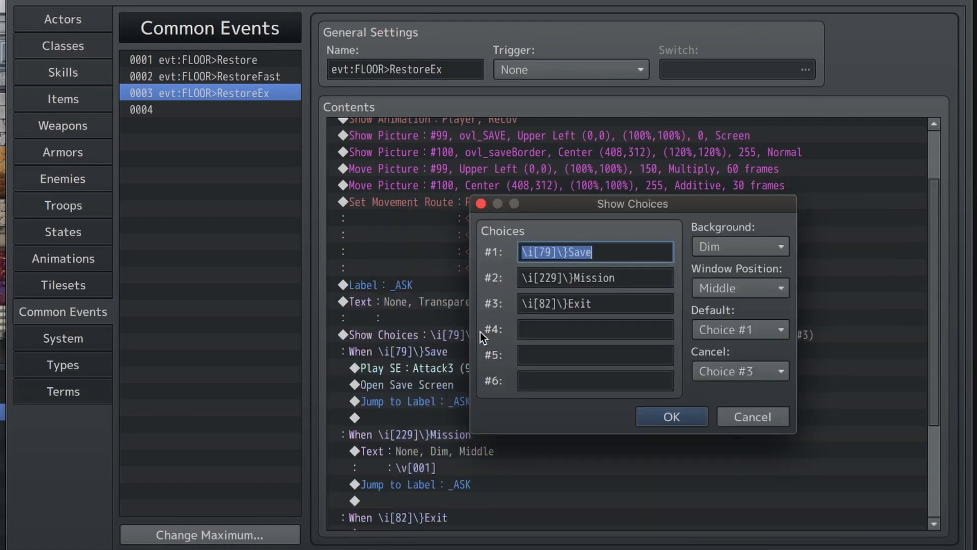
left_click(556, 258)
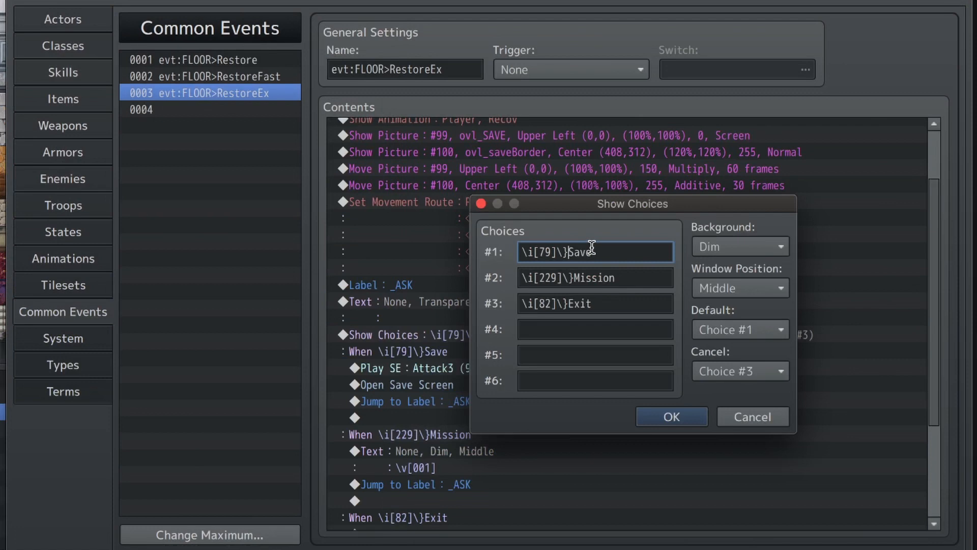
left_click_drag(569, 252, 511, 240)
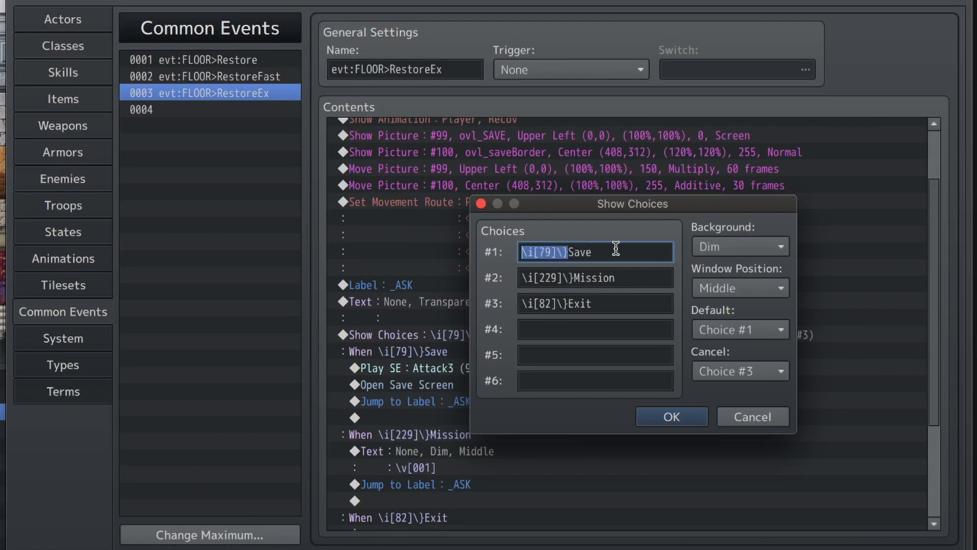
left_click(595, 251)
left_click_drag(557, 252, 430, 243)
left_click(728, 420)
Look up icon 79 in the Knockout state's icon picker, cancel the picker, and return to the common events.
left_click(62, 178)
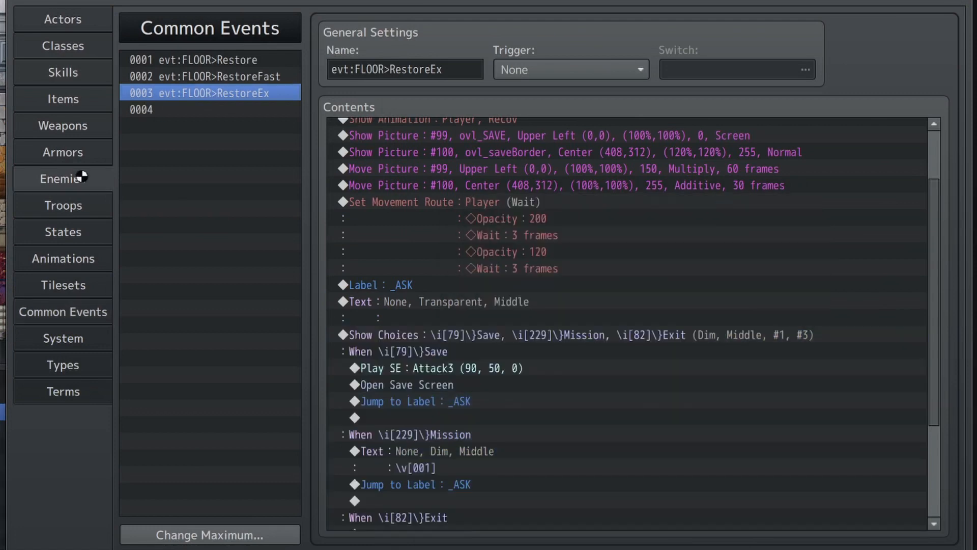
left_click(76, 206)
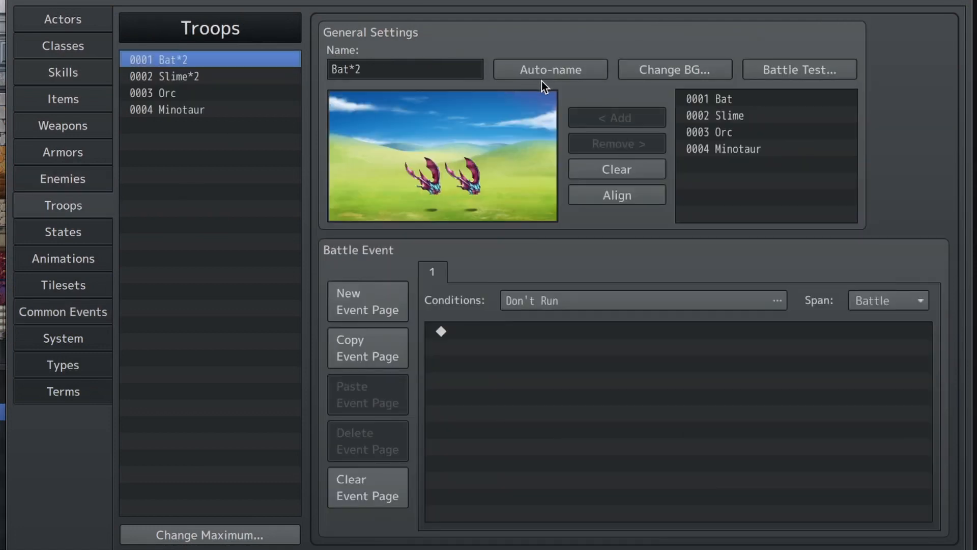
left_click(45, 235)
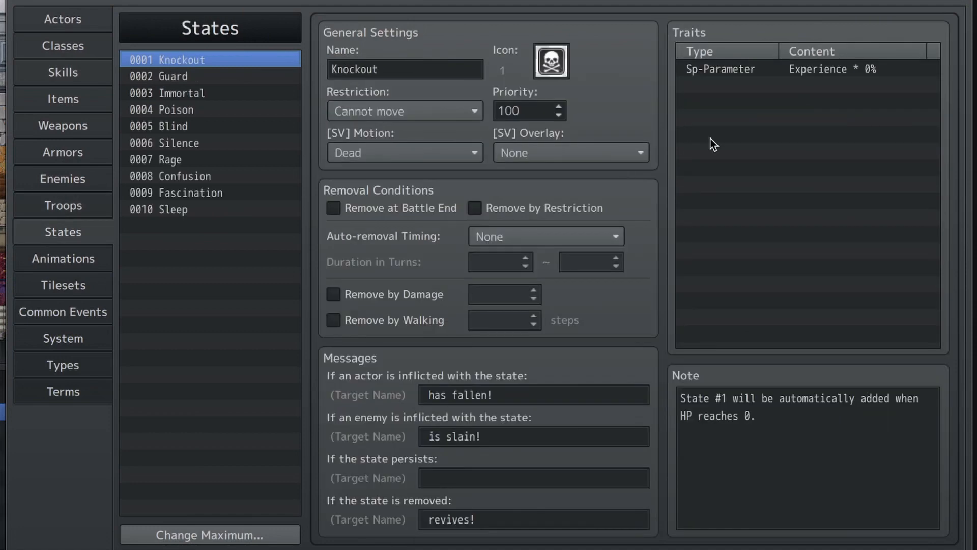
left_click(543, 68)
left_click(678, 231)
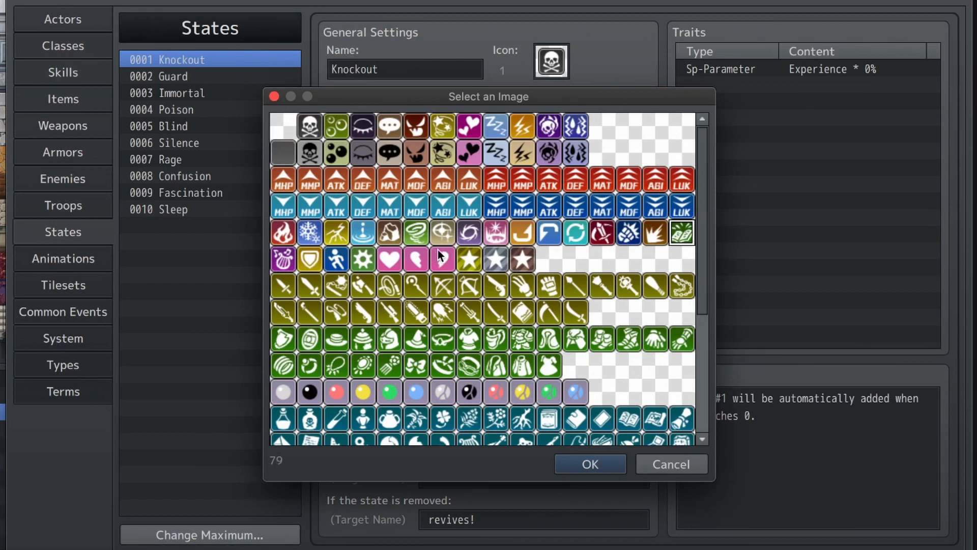
left_click(654, 465)
left_click(43, 292)
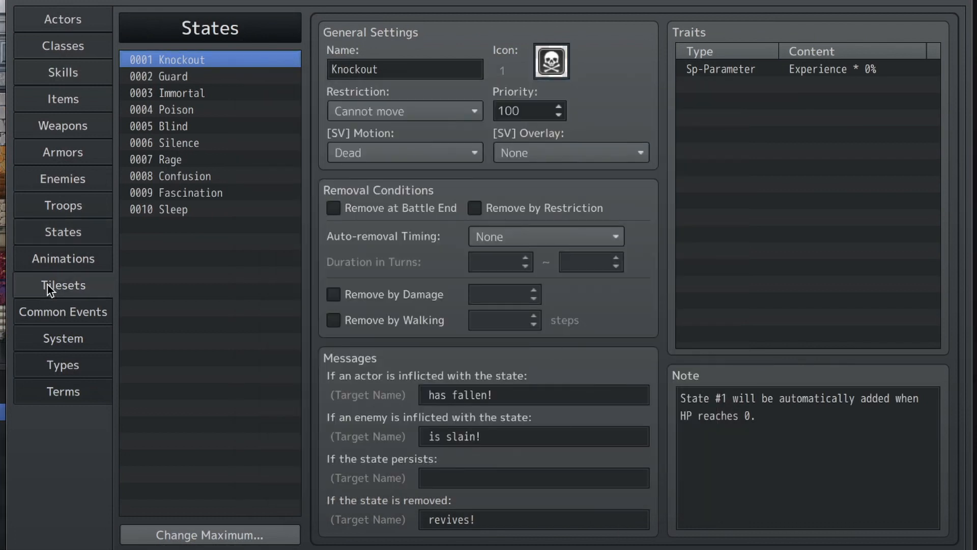
left_click(77, 338)
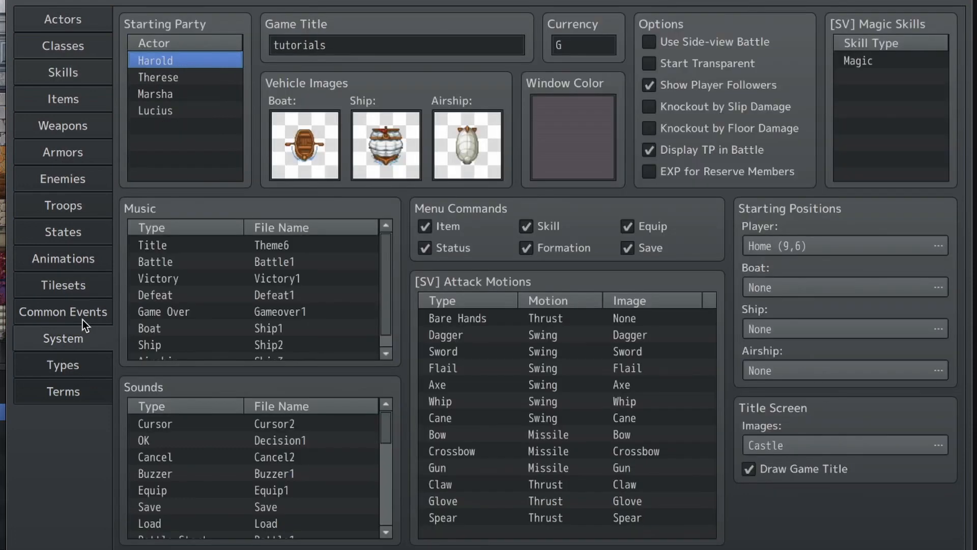
left_click(83, 320)
Reopen RestoreEx's Show Choices command and examine the closing-brace code and the Save text in the first choice.
left_click(494, 411)
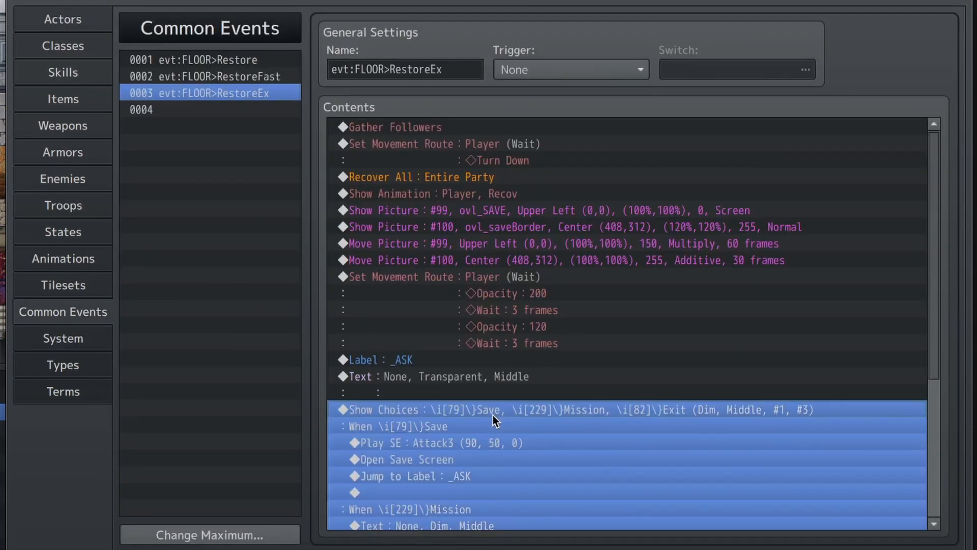
key("Return")
left_click(593, 279)
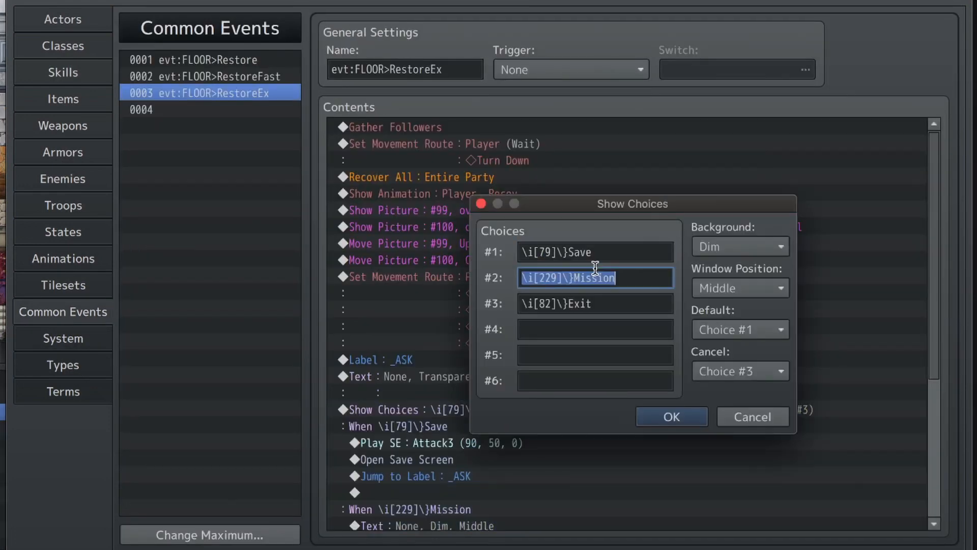
left_click(593, 254)
left_click(573, 252)
double_click(566, 252)
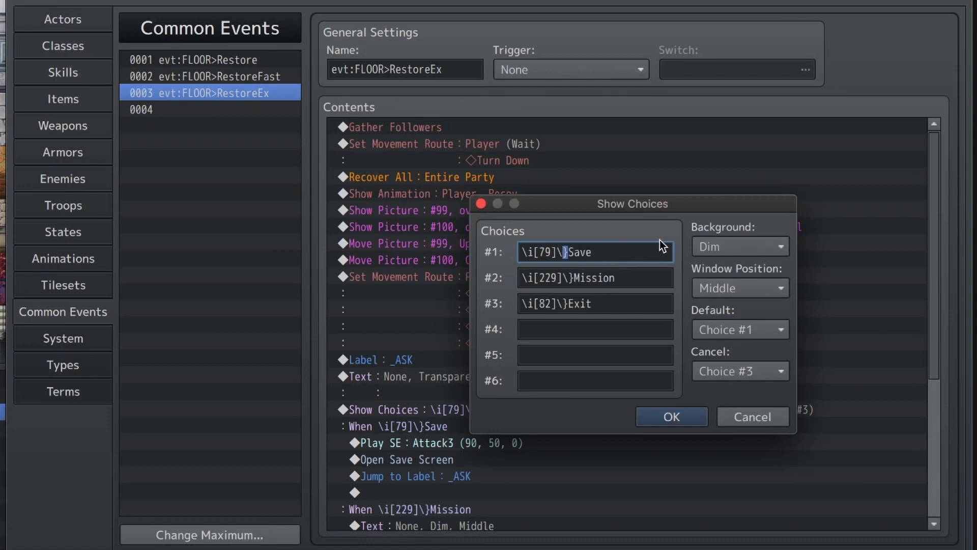
left_click(640, 254)
left_click_drag(575, 254, 594, 257)
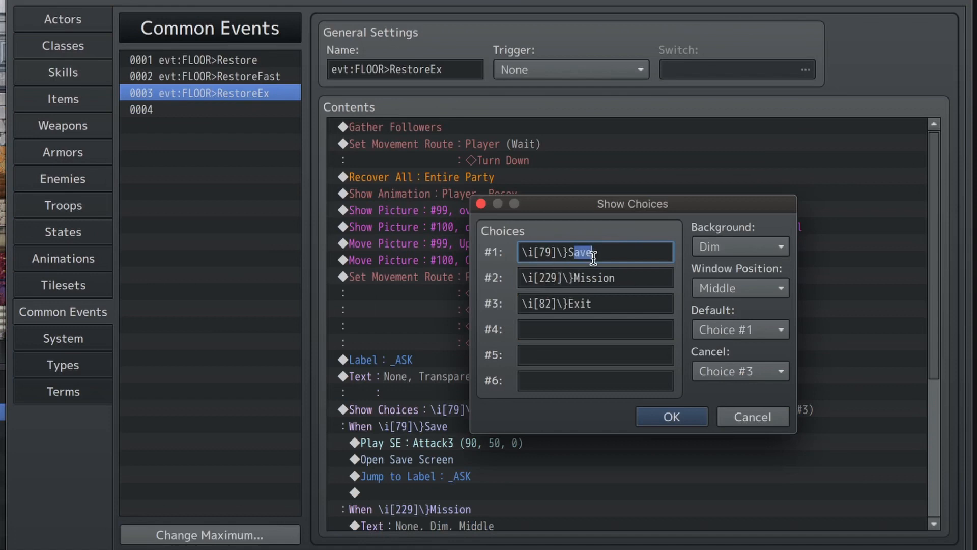
left_click(624, 255)
Examine the icon codes and texts of the Mission and Exit choices, and close the choices without changes.
double_click(546, 279)
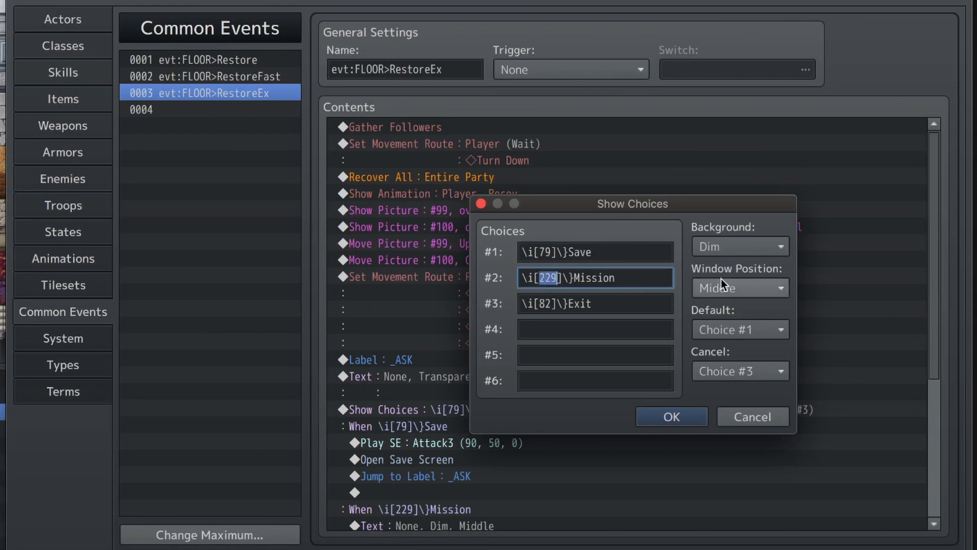
left_click(642, 279)
double_click(613, 279)
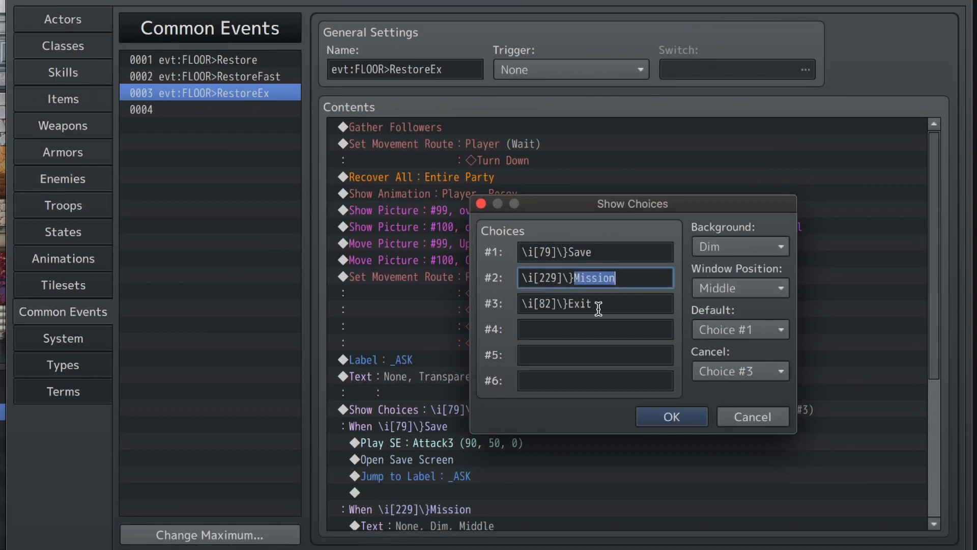
left_click(604, 309)
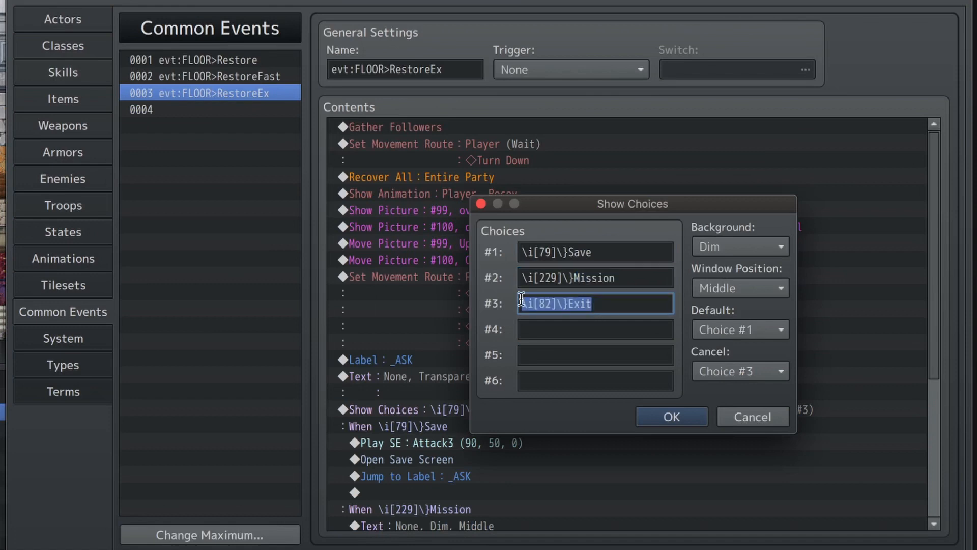
left_click(561, 305)
double_click(586, 304)
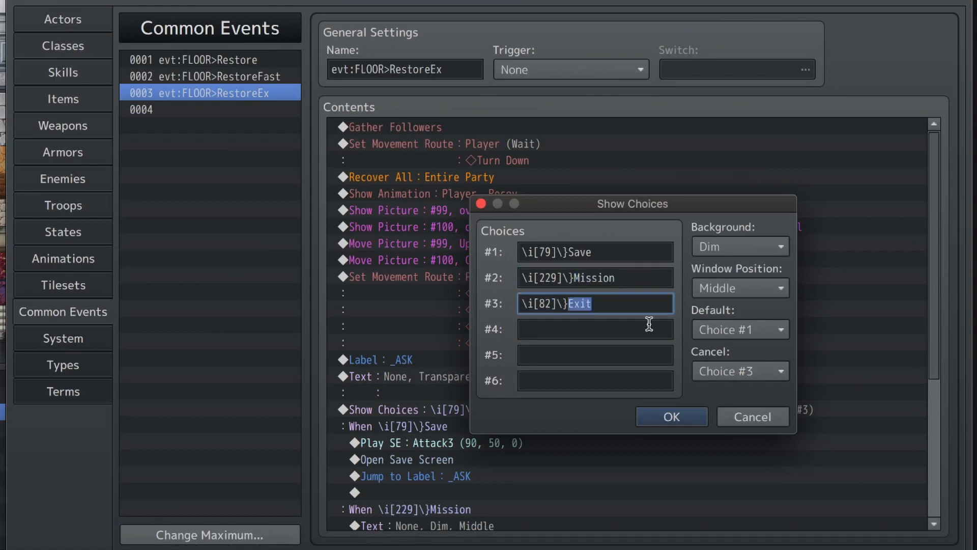
left_click(763, 415)
Review the Play SE and Open Save Screen commands in the Save branch of the choices.
scroll(504, 326, "down", 4)
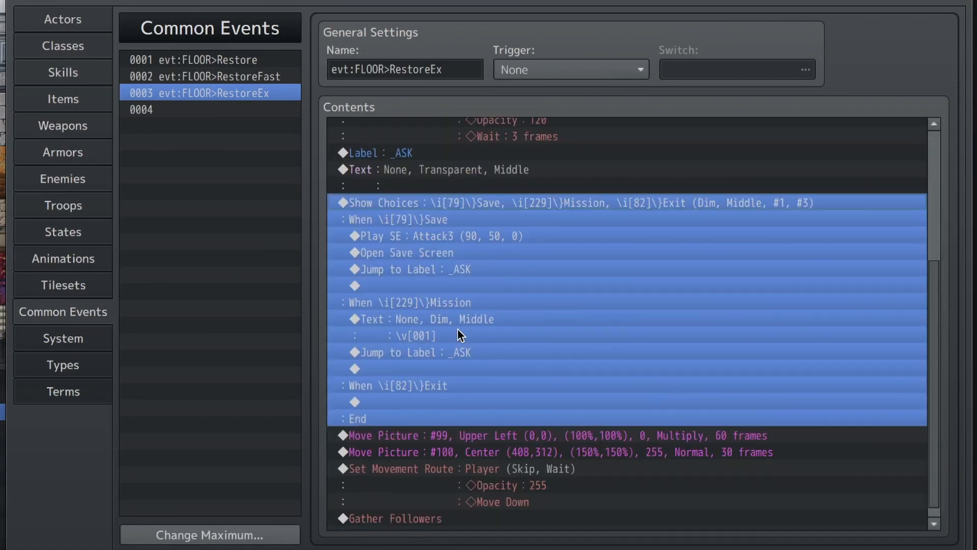
left_click(527, 264)
left_click(496, 220)
left_click(476, 235)
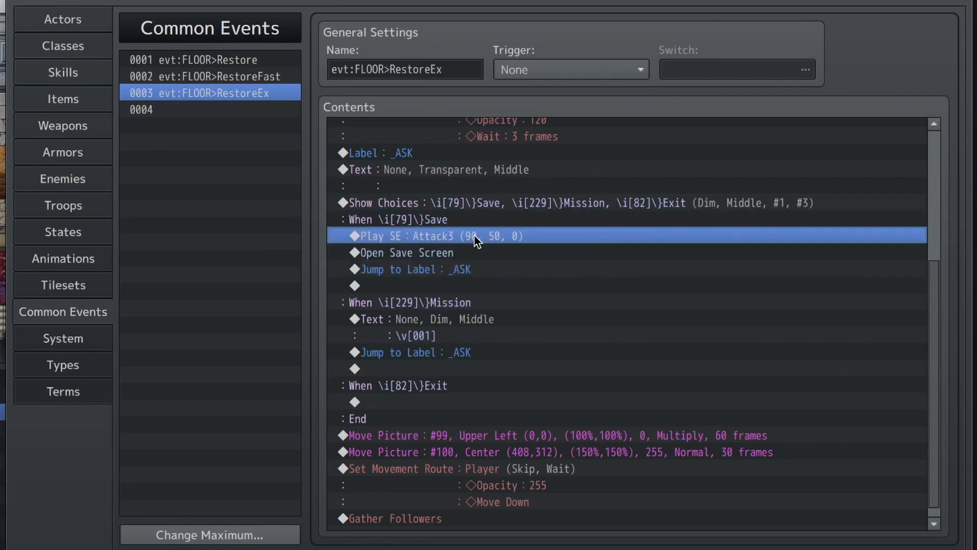
left_click(450, 254)
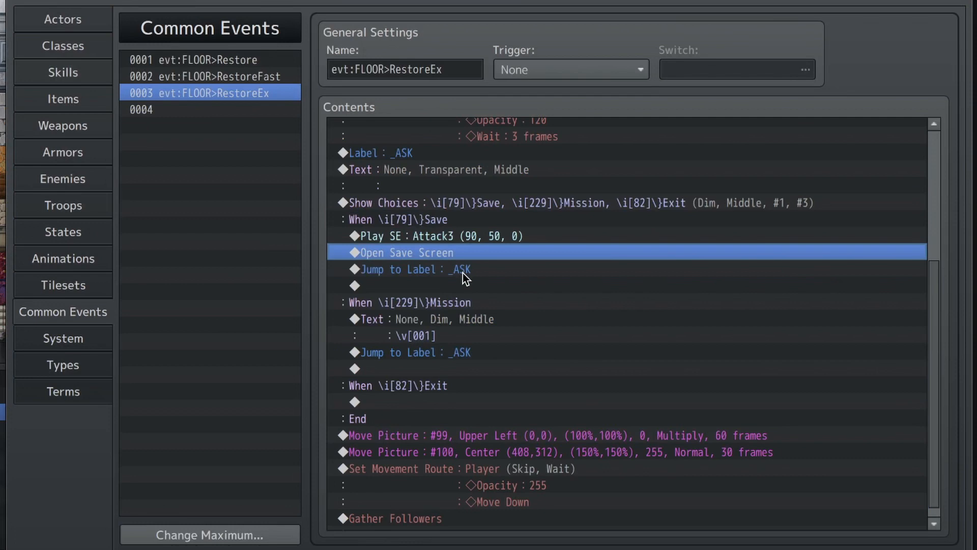
Trace the Save branch's jump back to the _ASK label and the blank text below it, comparing with the Mission branch's text.
left_click(461, 272)
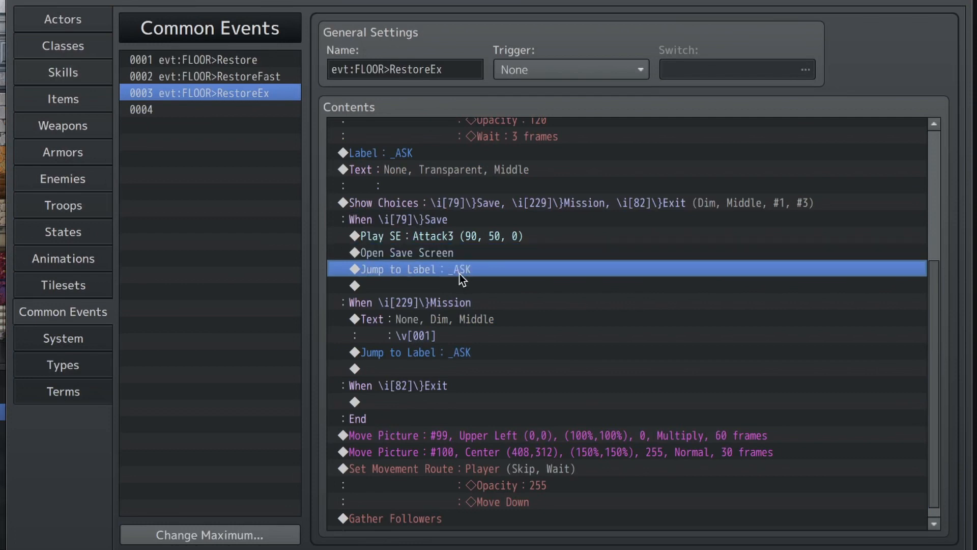
left_click(417, 153)
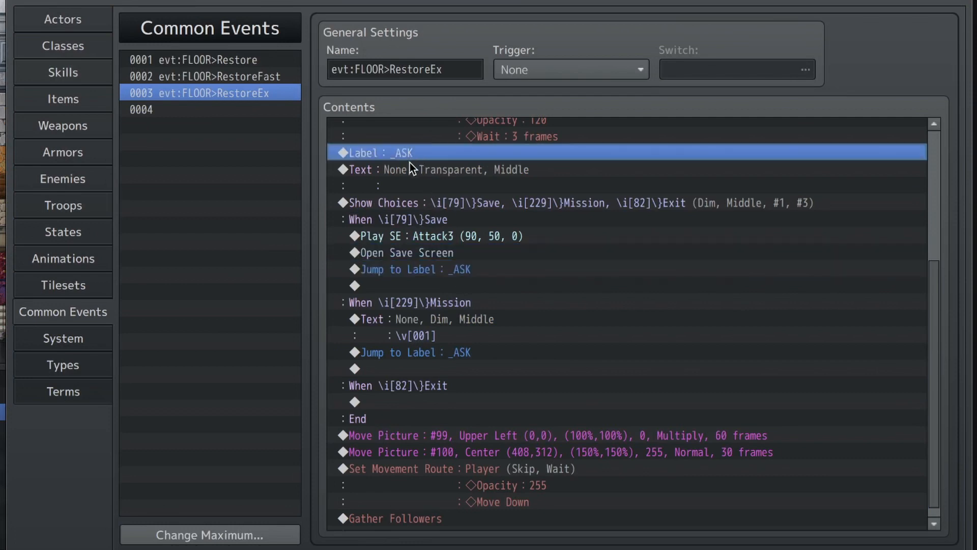
left_click(409, 163)
left_click(390, 235)
left_click(388, 245)
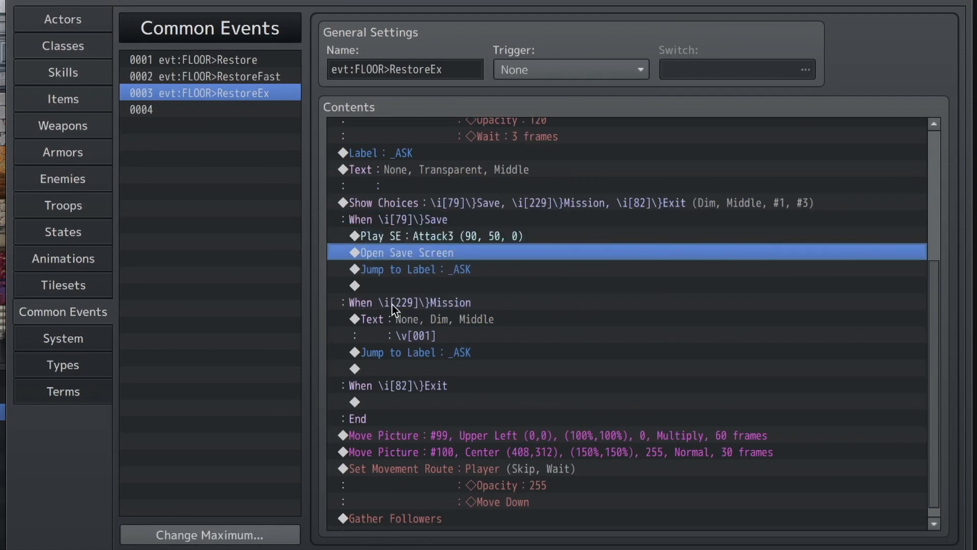
left_click(423, 318)
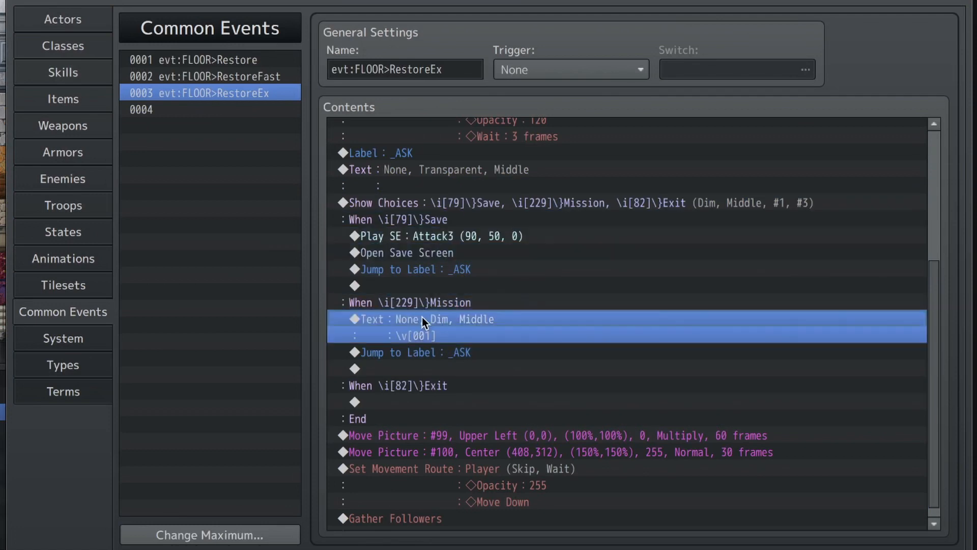
left_click(433, 154)
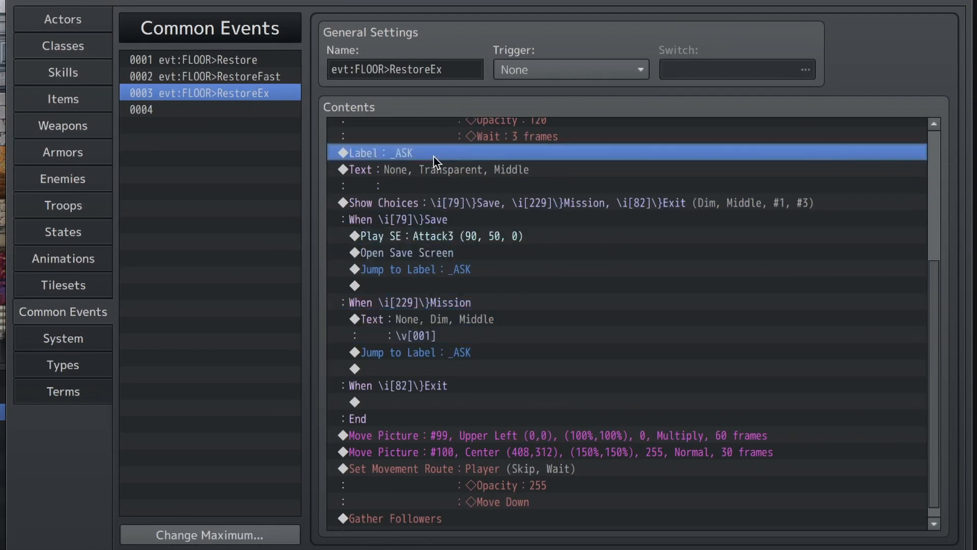
left_click(433, 168)
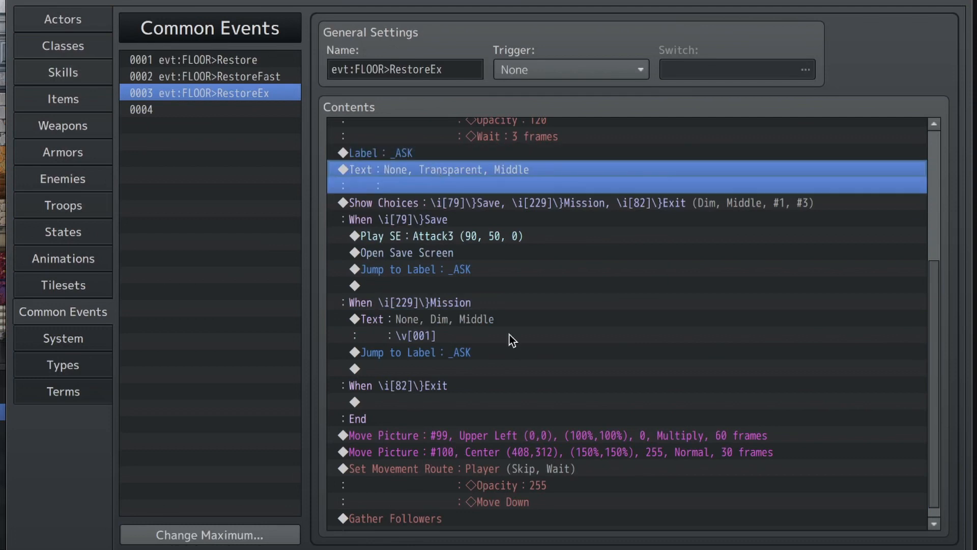
Open the Mission branch's \v[001] text command, preview the message, and cancel without changes.
left_click(428, 303)
left_click(428, 319)
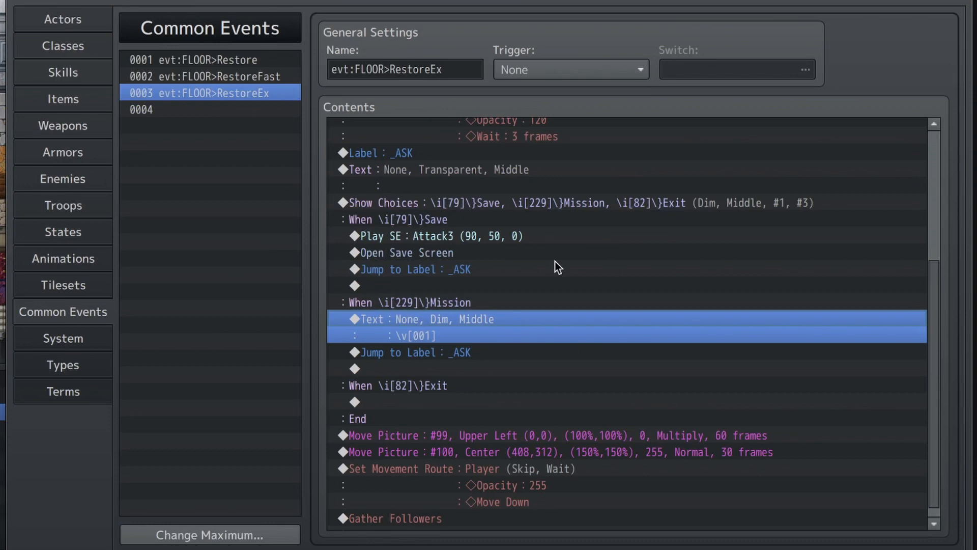
key("Return")
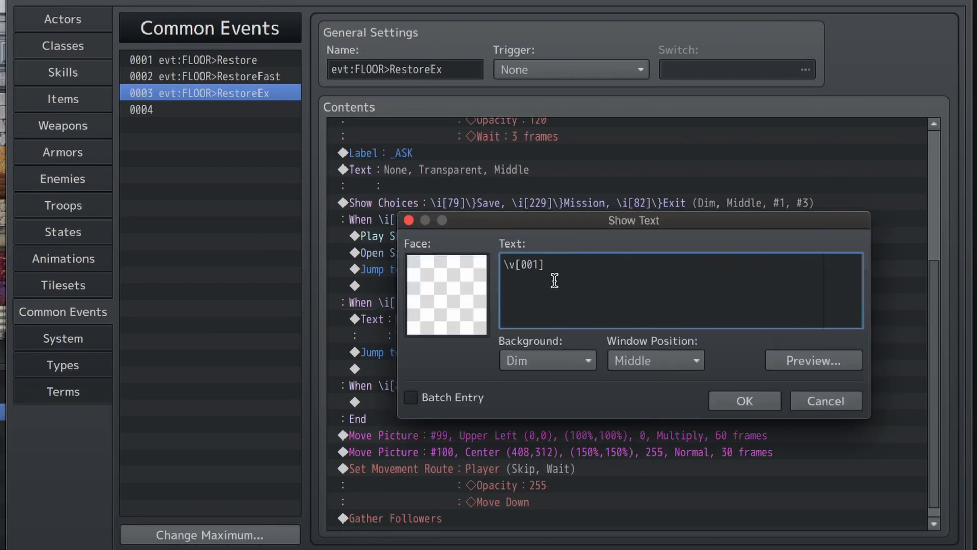
key("super+p")
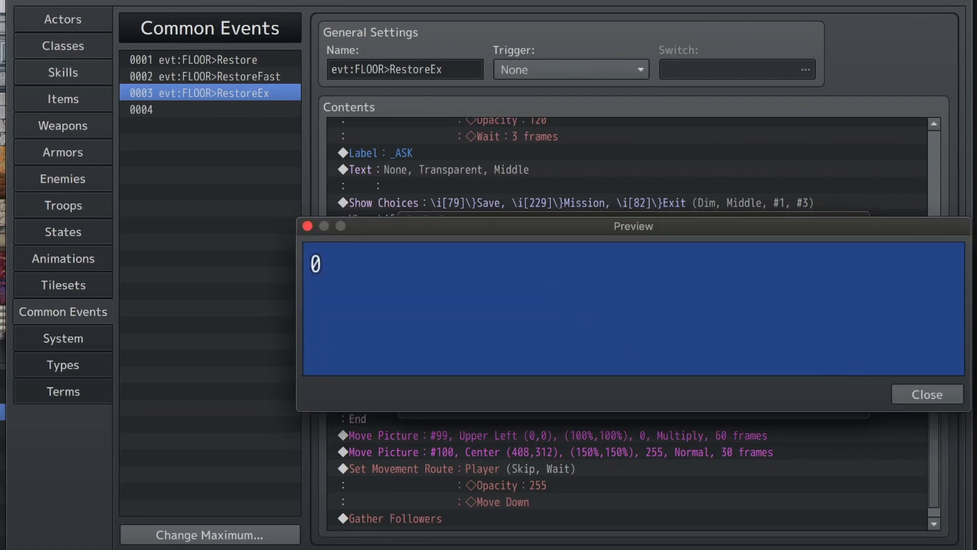
left_click(916, 394)
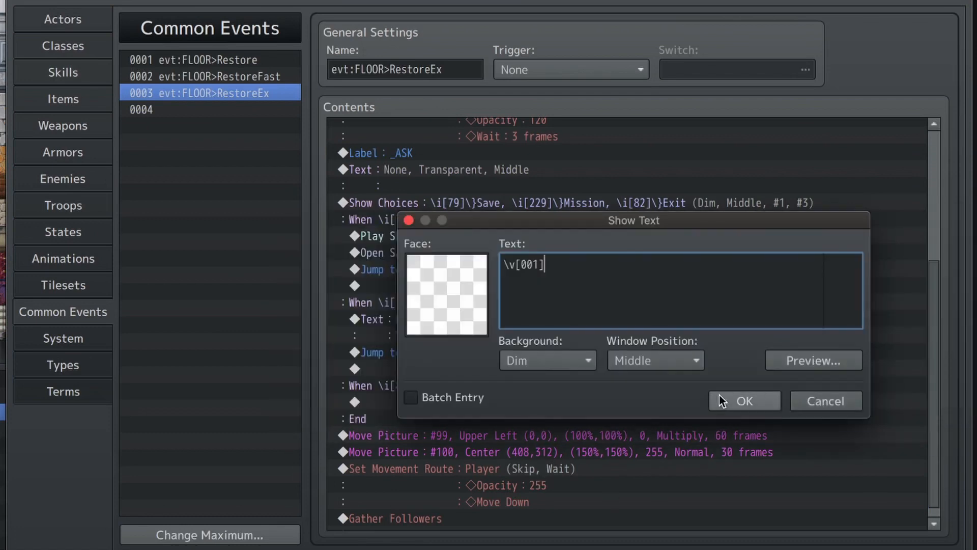
left_click(805, 400)
Review the Mission branch's jump to _ASK and the empty Exit branch of the choices.
left_click_drag(450, 355, 429, 345)
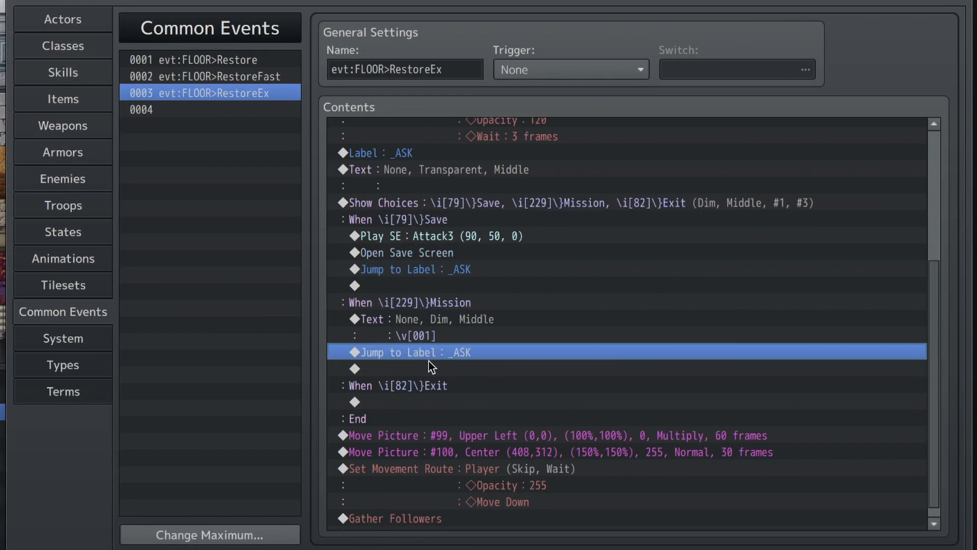
left_click_drag(474, 414, 463, 399)
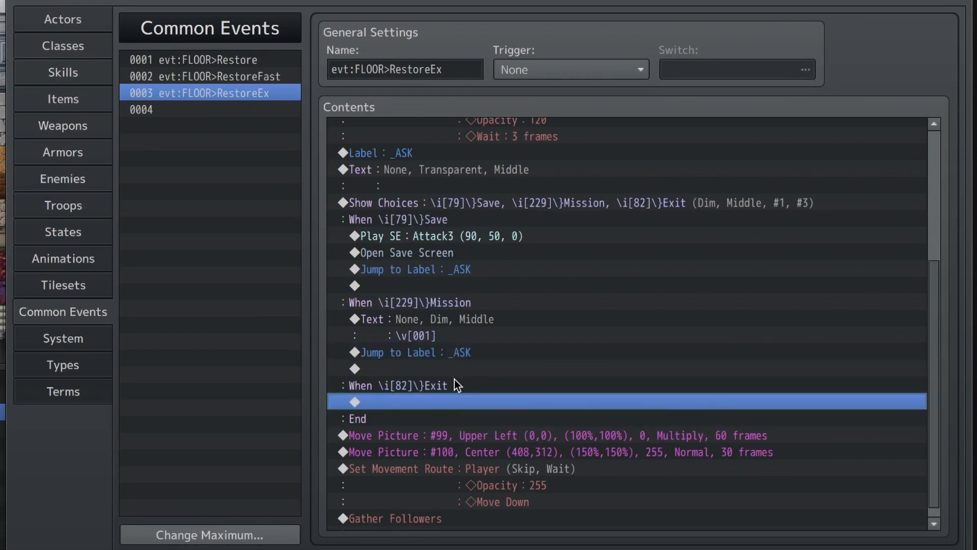
scroll(478, 380, "down", 1)
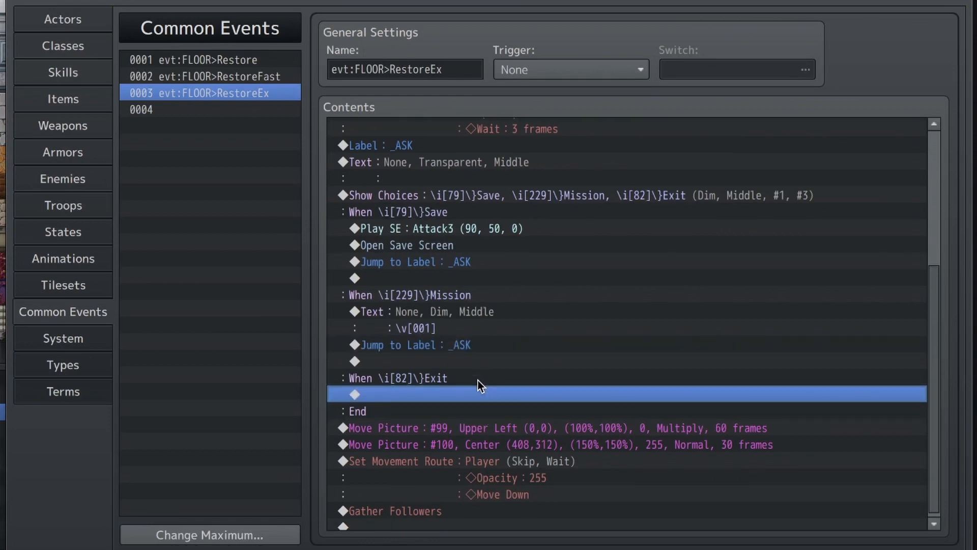
Examine the Move Picture settings for pictures 99 and 100 after the choices, cancelling both without changes.
double_click(424, 423)
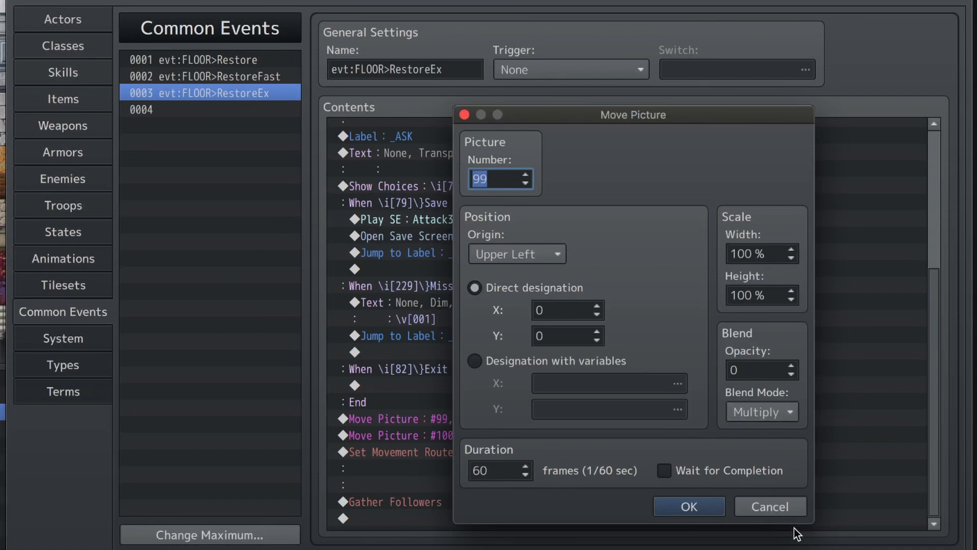
left_click(740, 501)
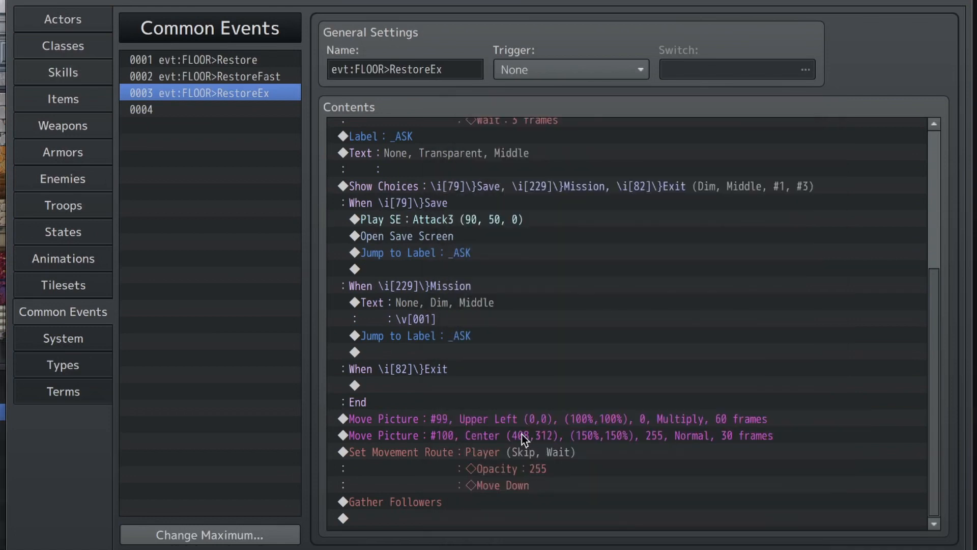
double_click(503, 430)
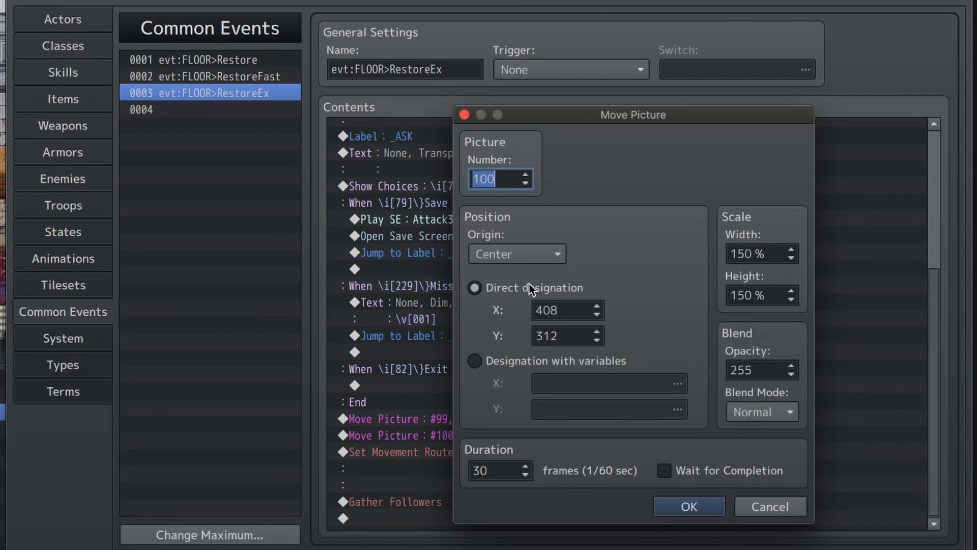
left_click(563, 293)
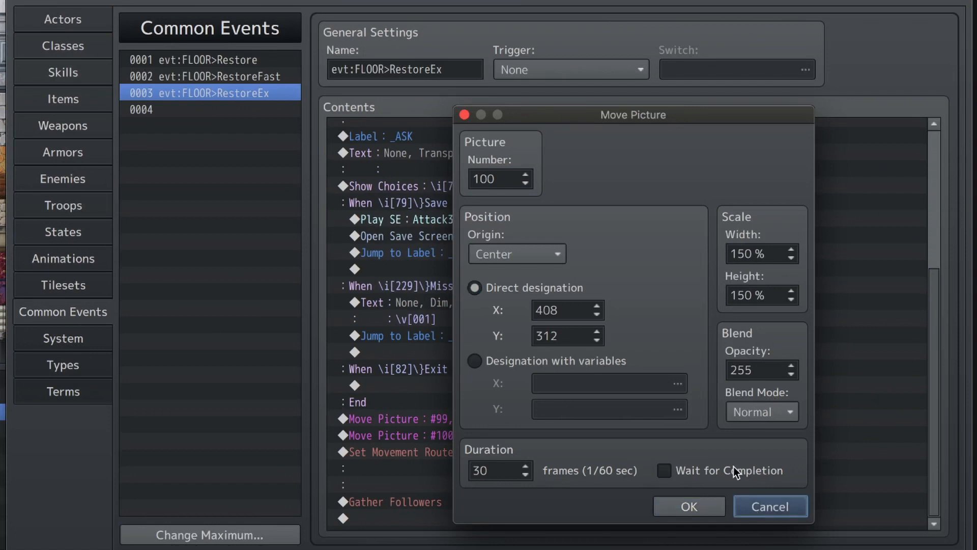
left_click(748, 507)
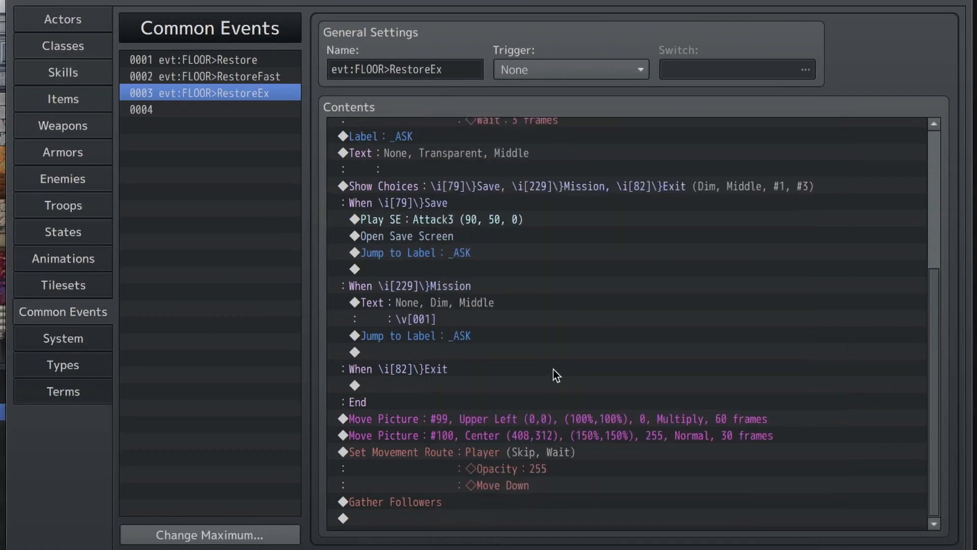
Review the player's closing movement route with its opacity and Move Down commands, and the Gather Followers command.
left_click(497, 459)
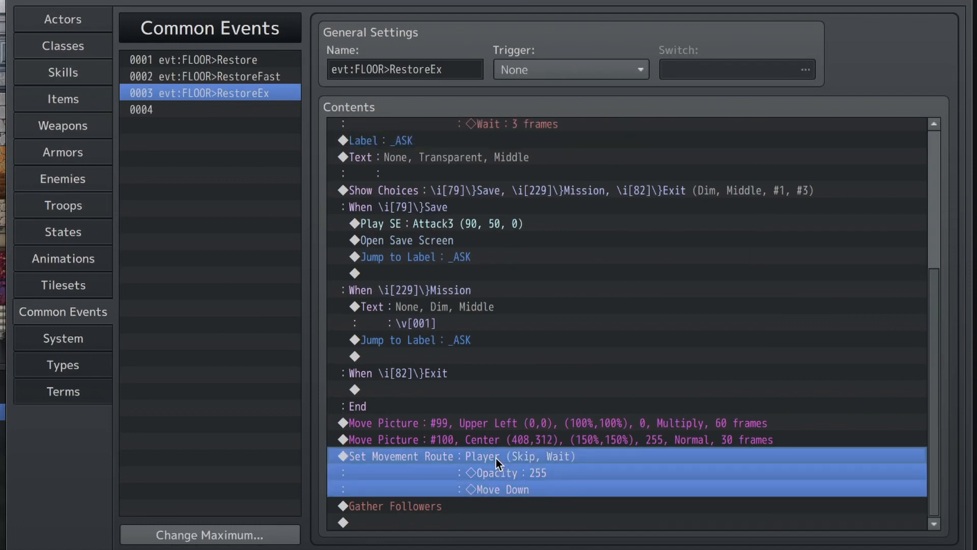
left_click(528, 490)
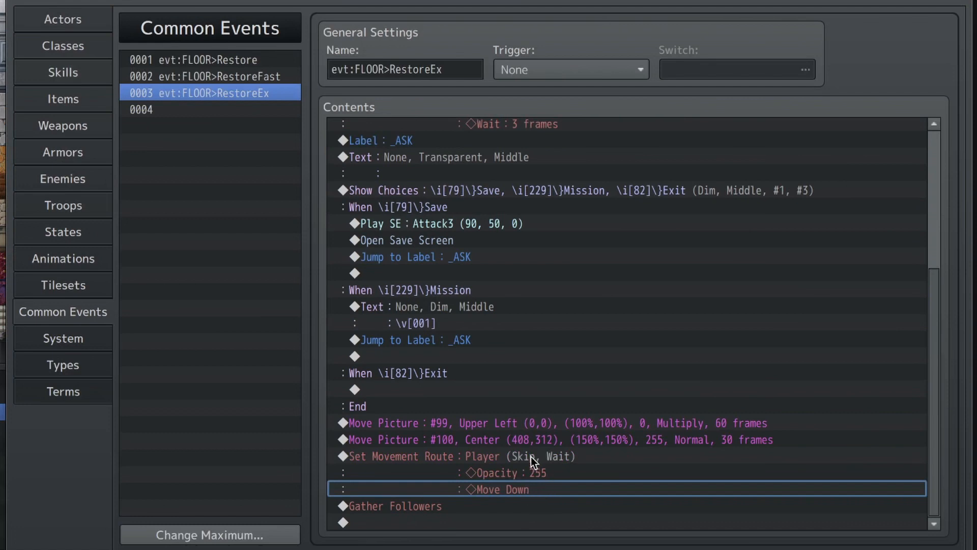
left_click(558, 459)
left_click(475, 506)
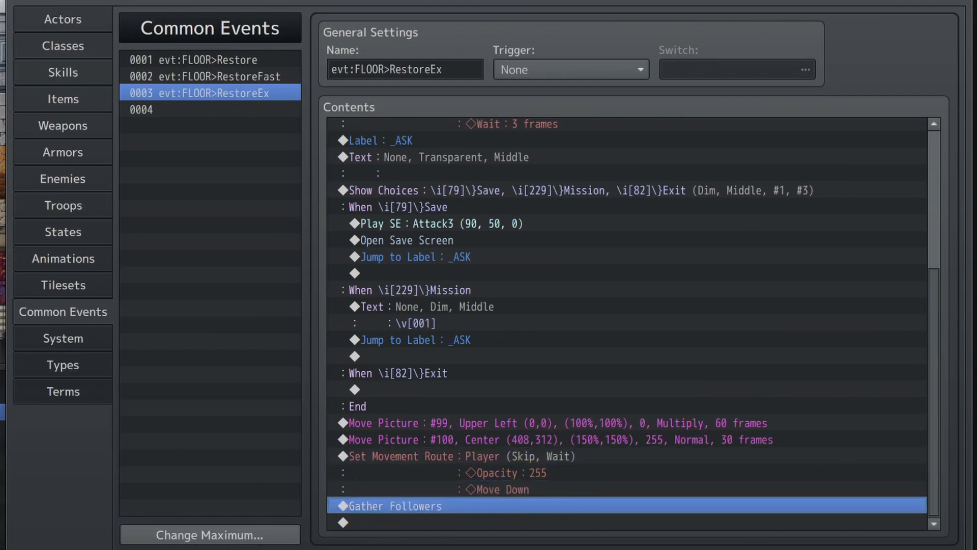
Play the Recov animation in the database and inspect its Hide Target flash timing entries.
left_click(66, 262)
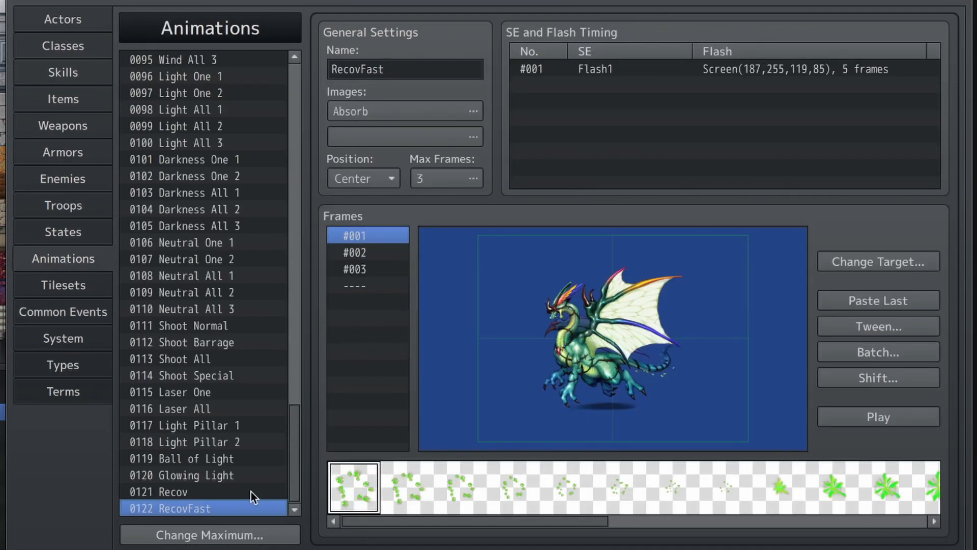
left_click(252, 491)
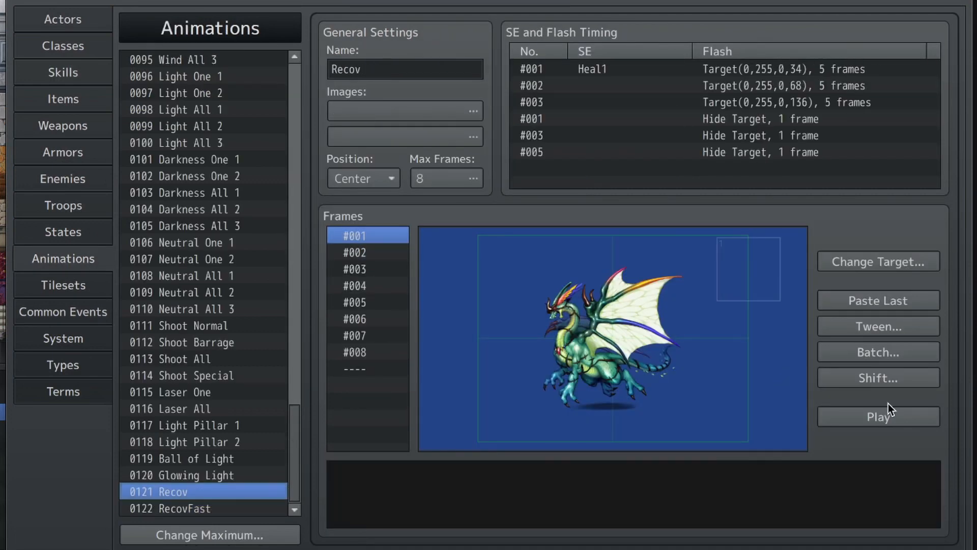
left_click(888, 423)
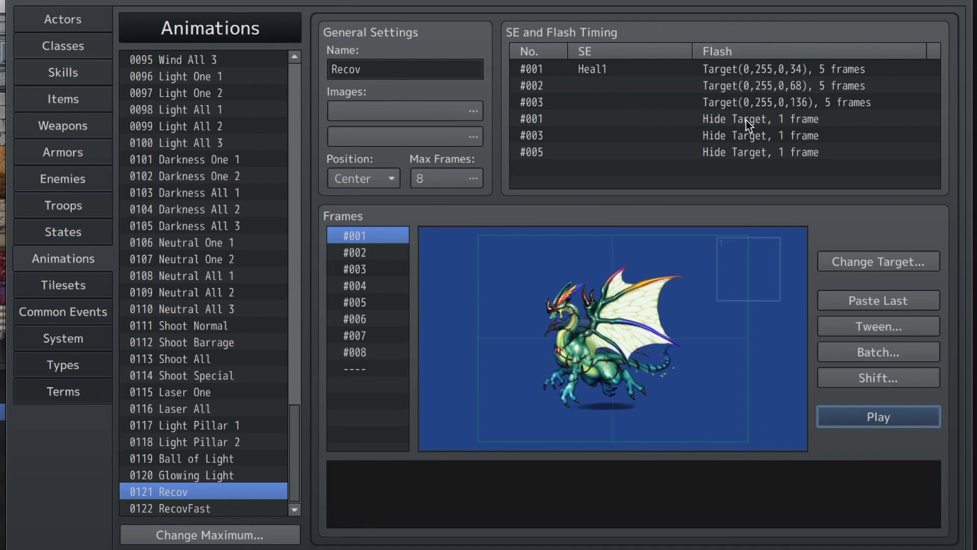
mouse_move(746, 120)
left_mouse_down()
mouse_move(744, 154)
mouse_move(743, 120)
left_mouse_up()
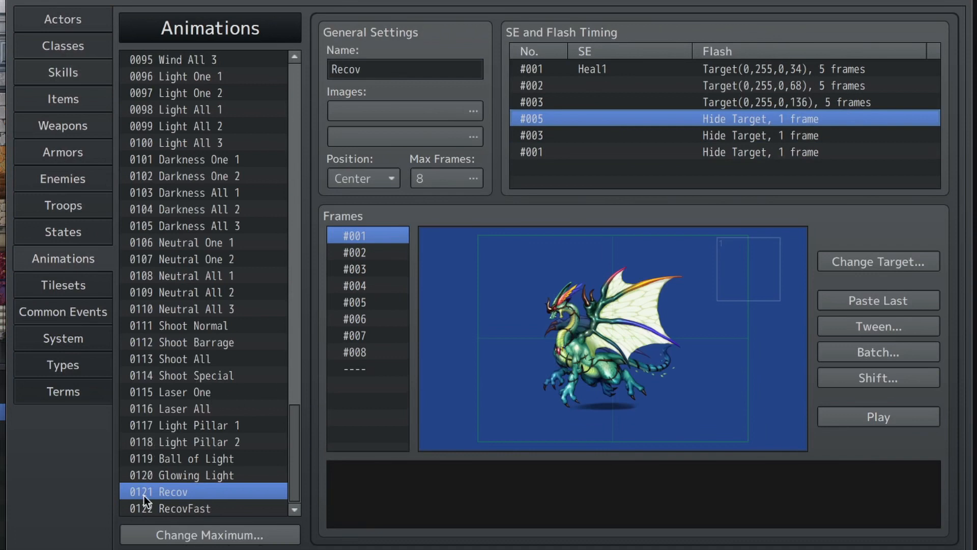
Play the RecovFast animation twice, check its screen flash timing, and return to the map.
left_click(203, 508)
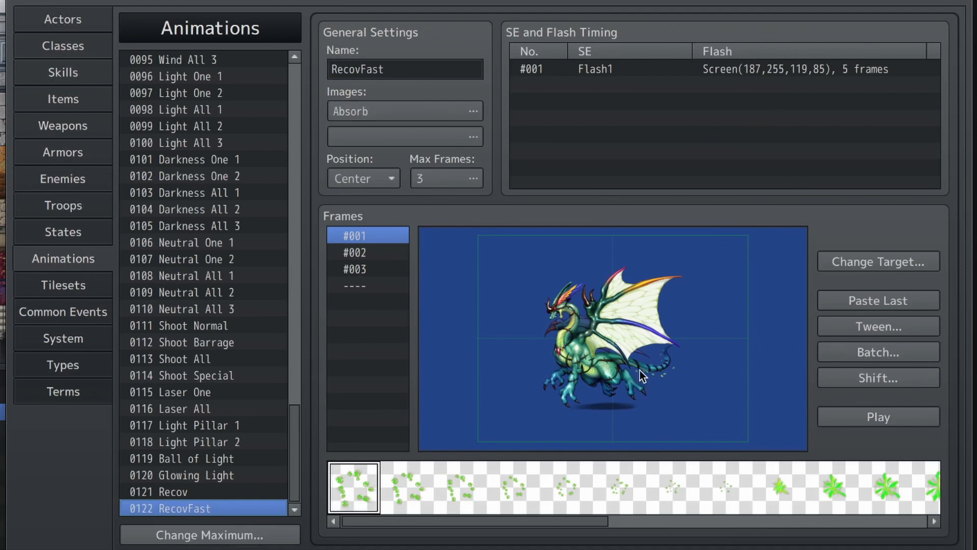
left_click(906, 417)
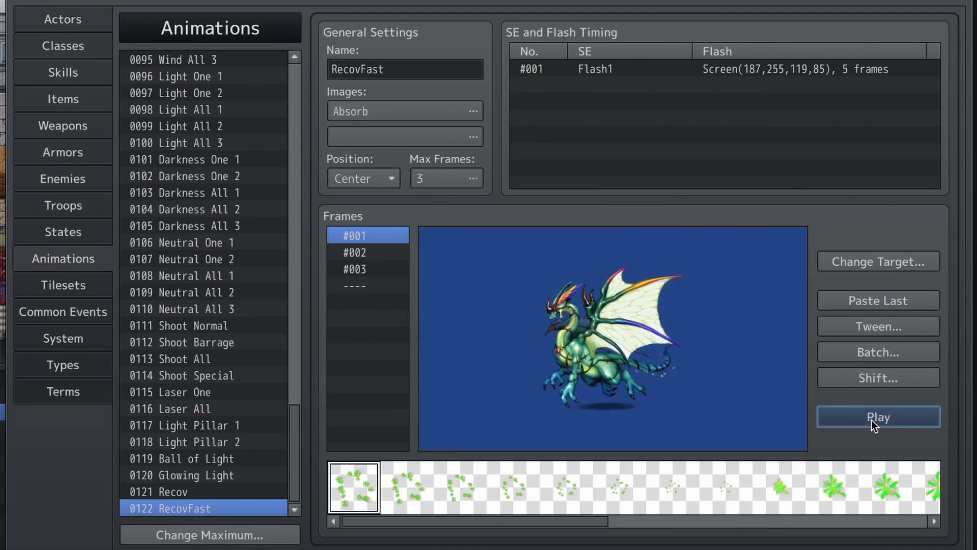
left_click(871, 420)
left_click(675, 70)
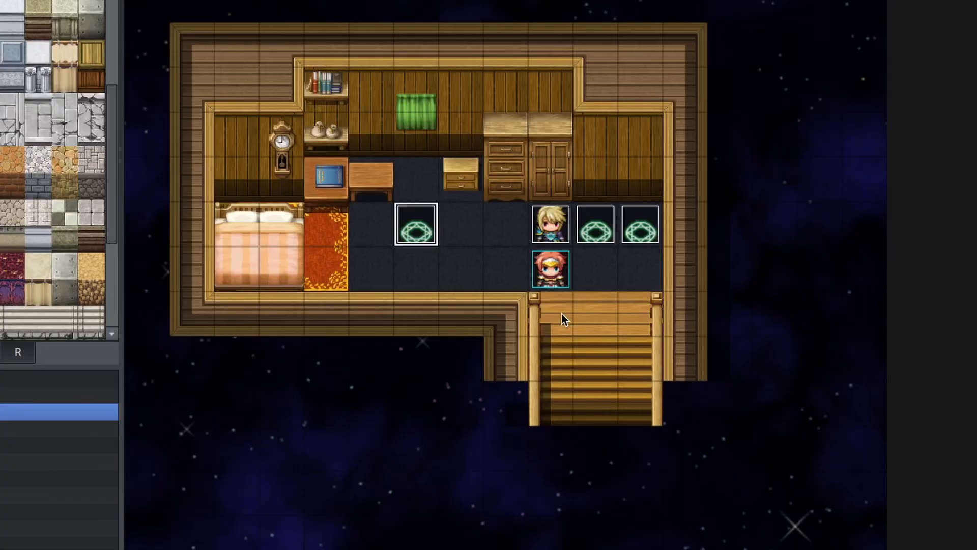
Open the blond character's event EV004, examine the script operand of its Control Variables command, and cancel without changes.
double_click(534, 227)
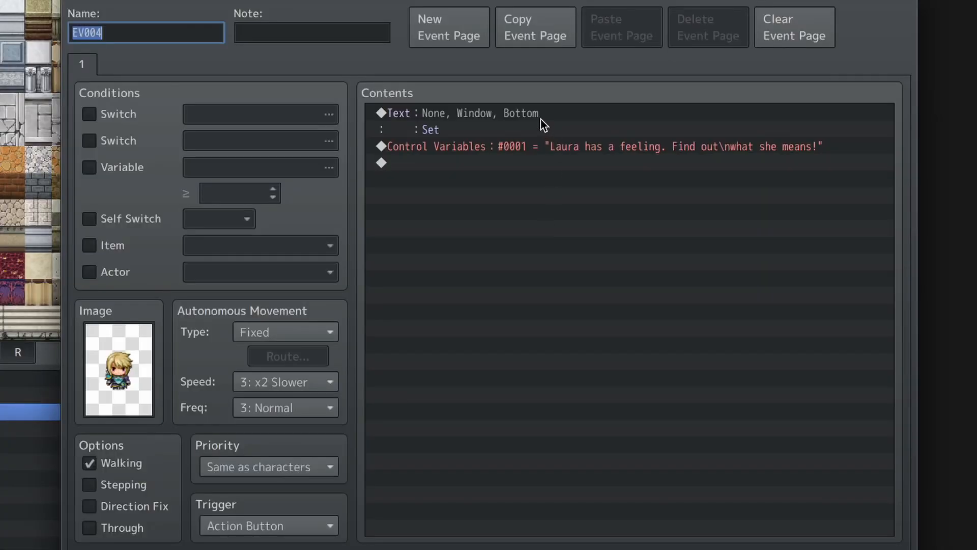
double_click(545, 146)
left_click(838, 549)
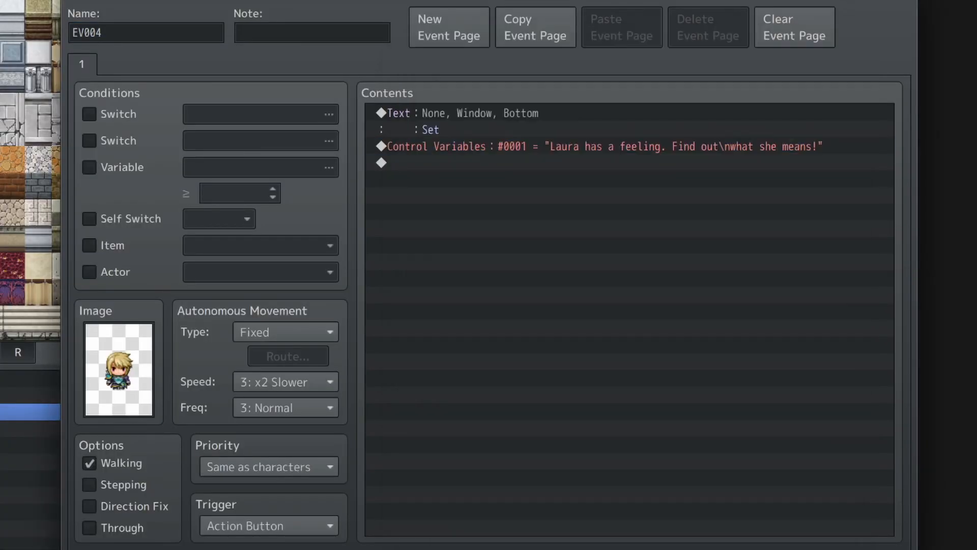
double_click(753, 146)
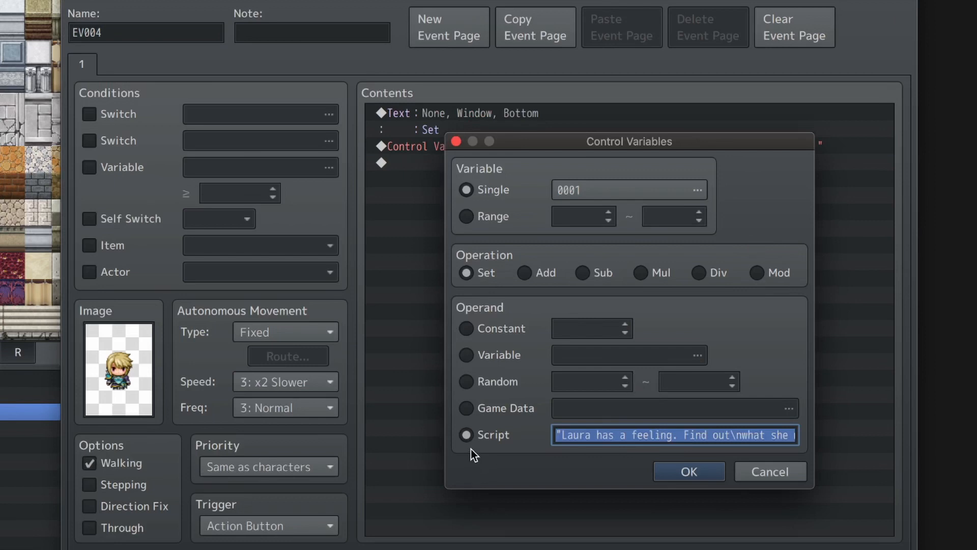
left_click(772, 469)
Insert another Control Variables command in EV004's contents, using the Set operation and the Script operand.
double_click(687, 348)
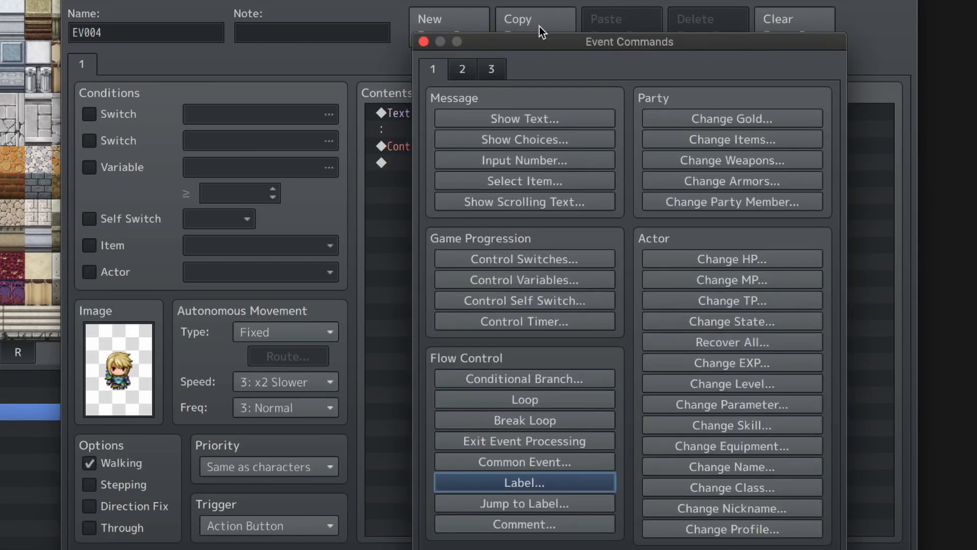
left_click(545, 280)
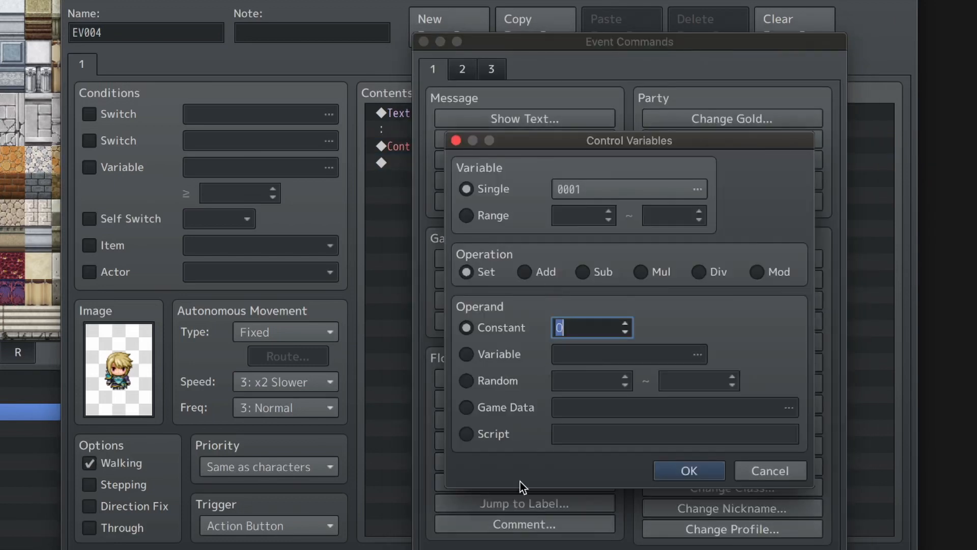
left_click(481, 436)
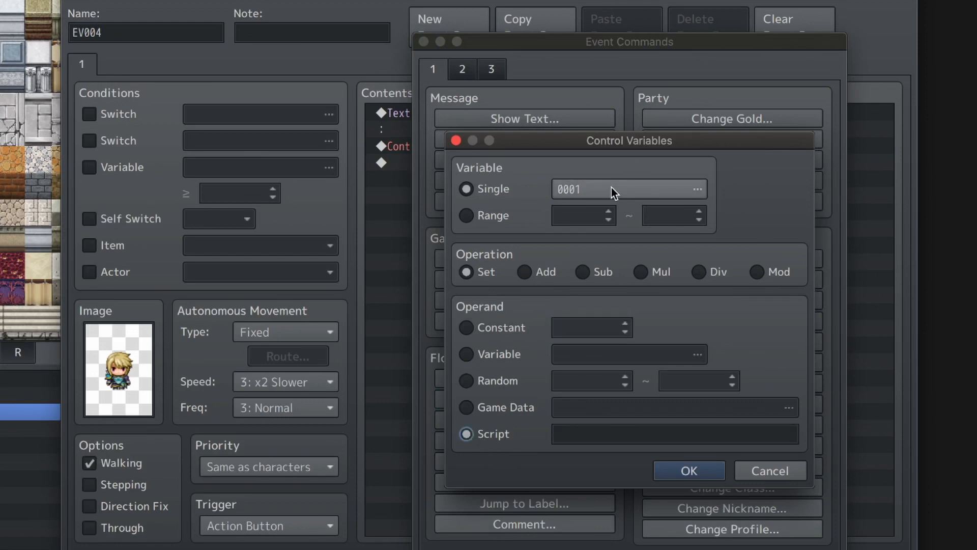
left_click(472, 270)
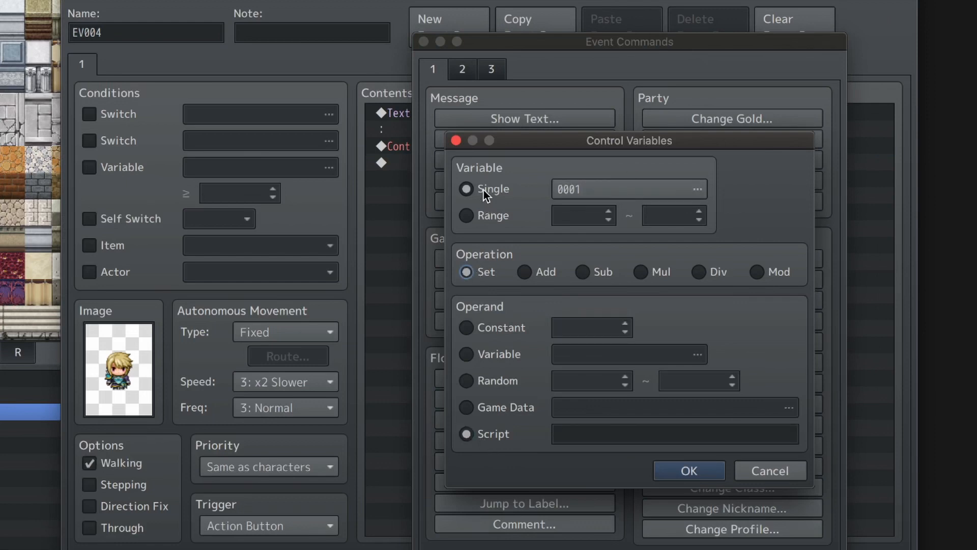
Name variable 0001 smn_Mission and use it as the single variable the new command controls.
left_click(557, 190)
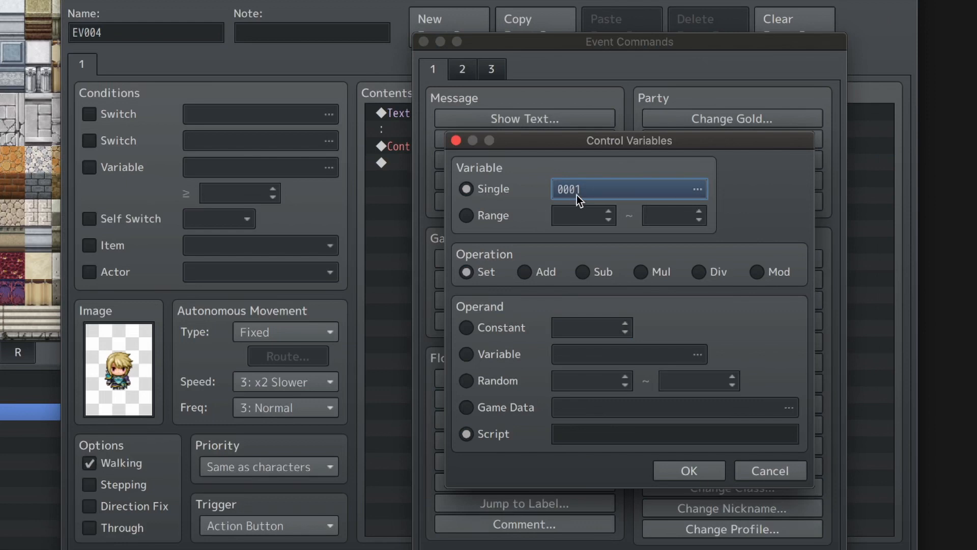
left_click(634, 194)
left_click(724, 467)
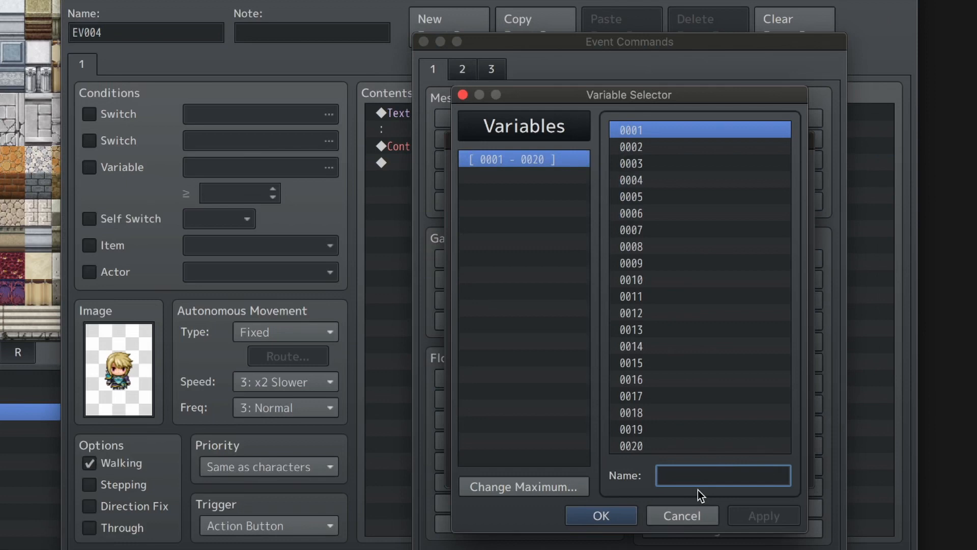
type("smn_")
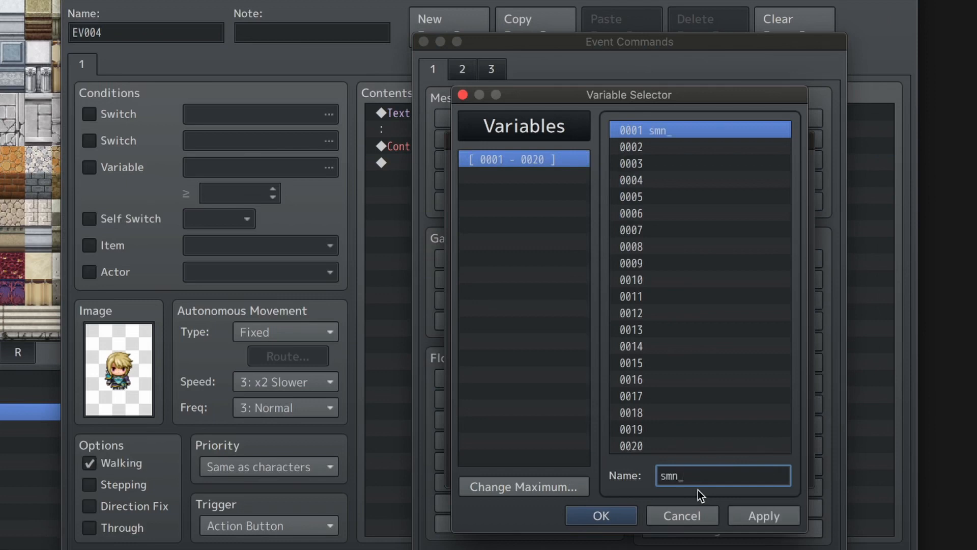
type("Mission")
key("Return")
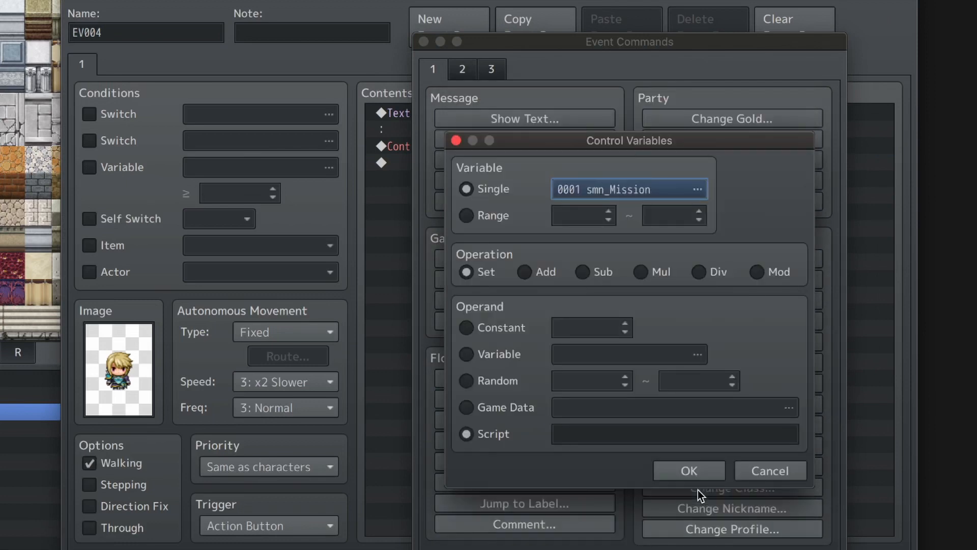
Set the script operand to "\c[9]JANKY\c[2]DANKY" with its quotation marks, and confirm the command and the event.
left_click(617, 433)
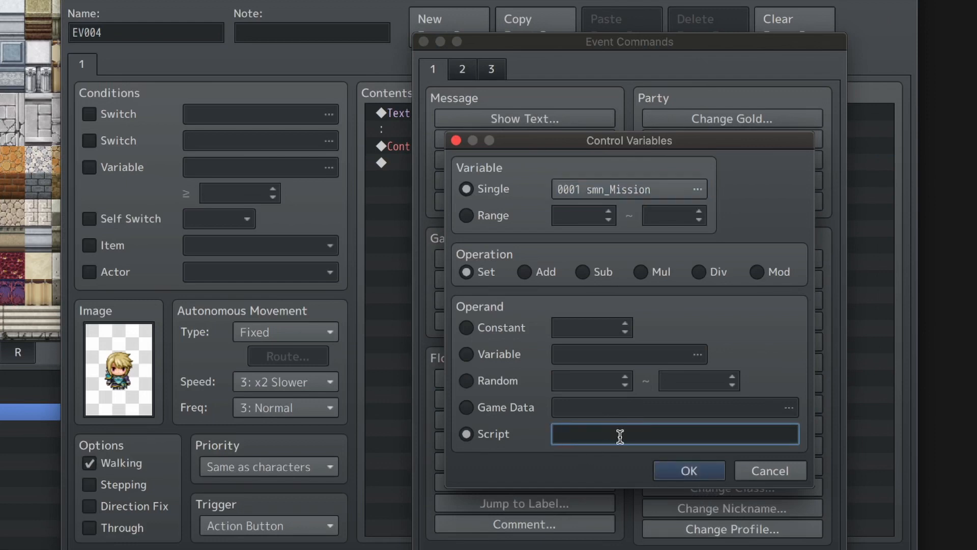
type("\"\\")
key("BackSpace")
key("BackSpace")
type("\"String Here\"")
left_click_drag(625, 434, 565, 432)
type("\\c[9]JANKY\\c[2]DANKY")
key("Return")
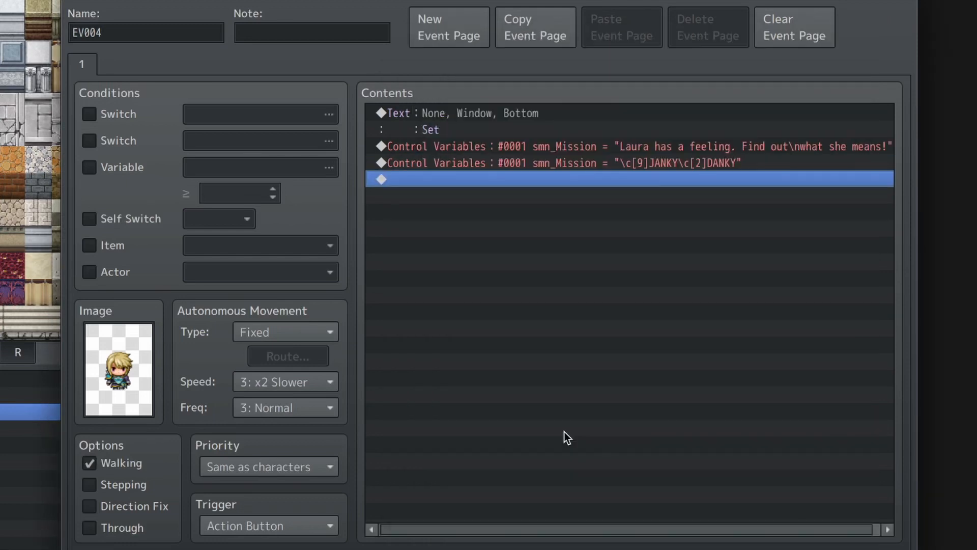
key("Return")
Save the game changes and start a playtest, allowing Documents folder access and continuing from the saved game.
key("super+r")
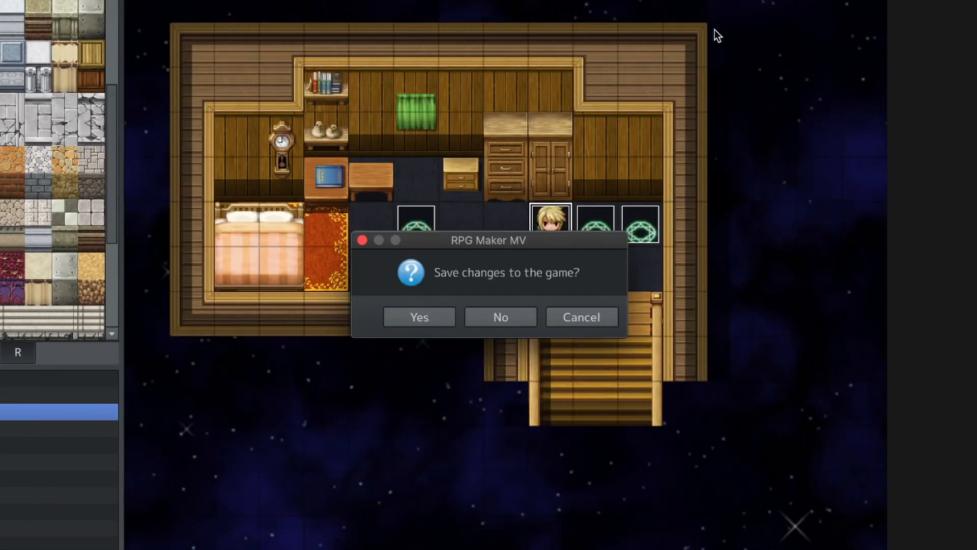
left_click(430, 319)
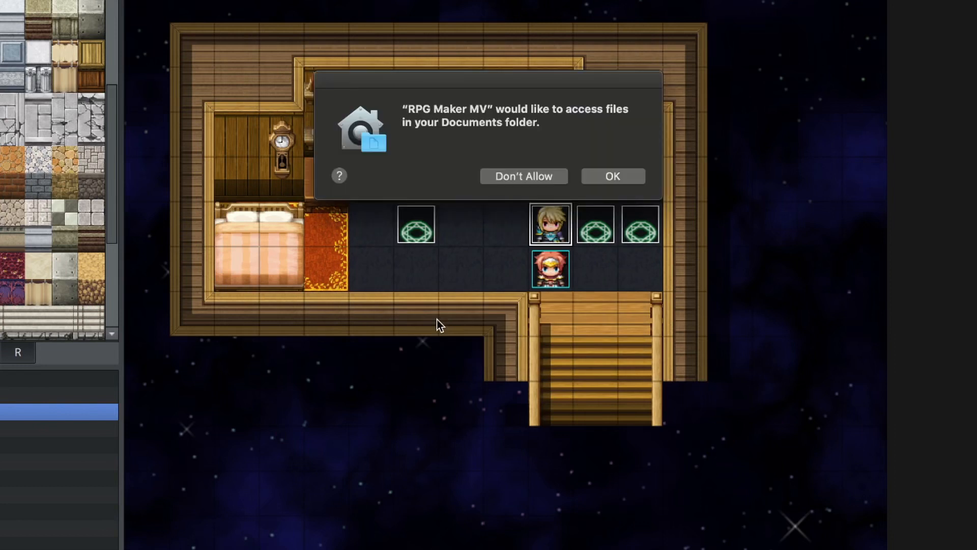
left_click(631, 180)
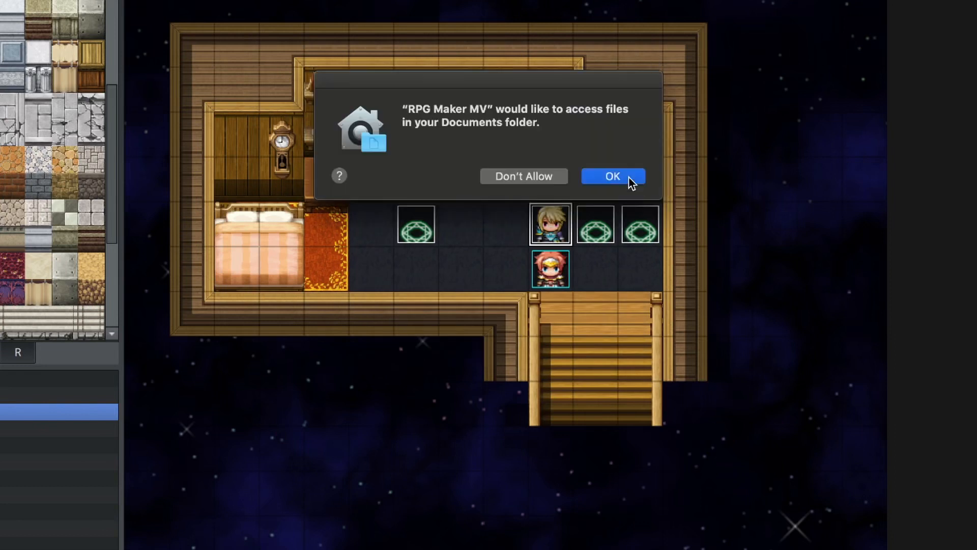
key("Return")
key("Return")
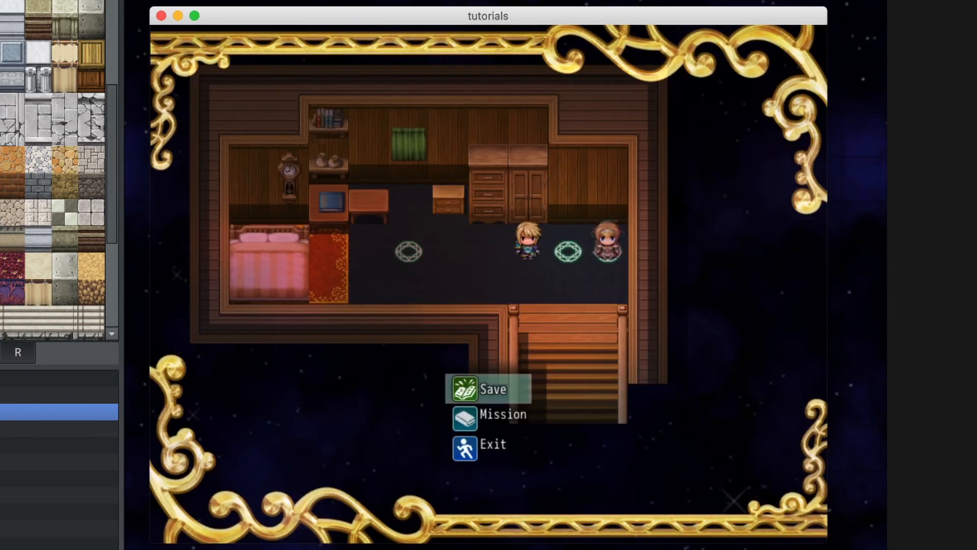
Exit the recovery circle's menu and talk to the blond character to set the mission text.
key("Down")
key("Down")
key("Return")
key("Down")
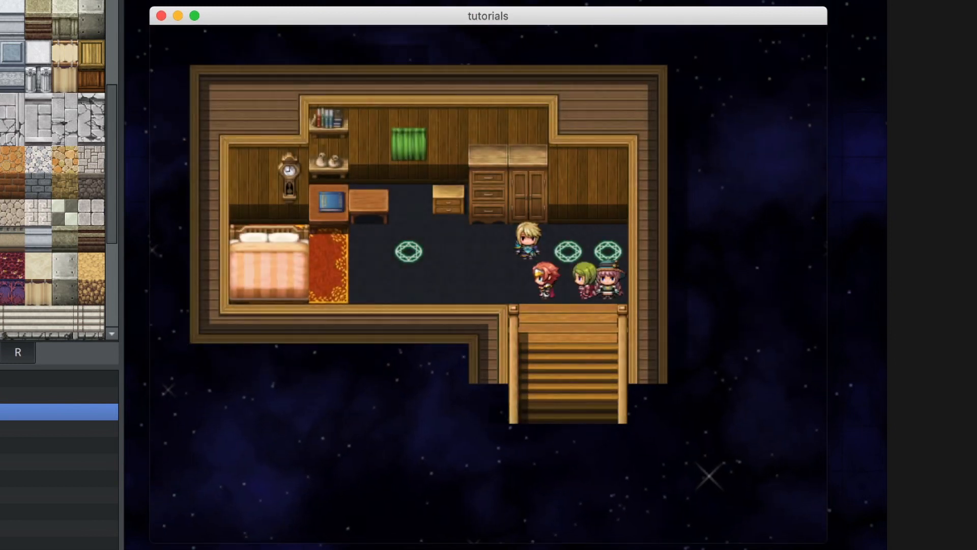
key("Return")
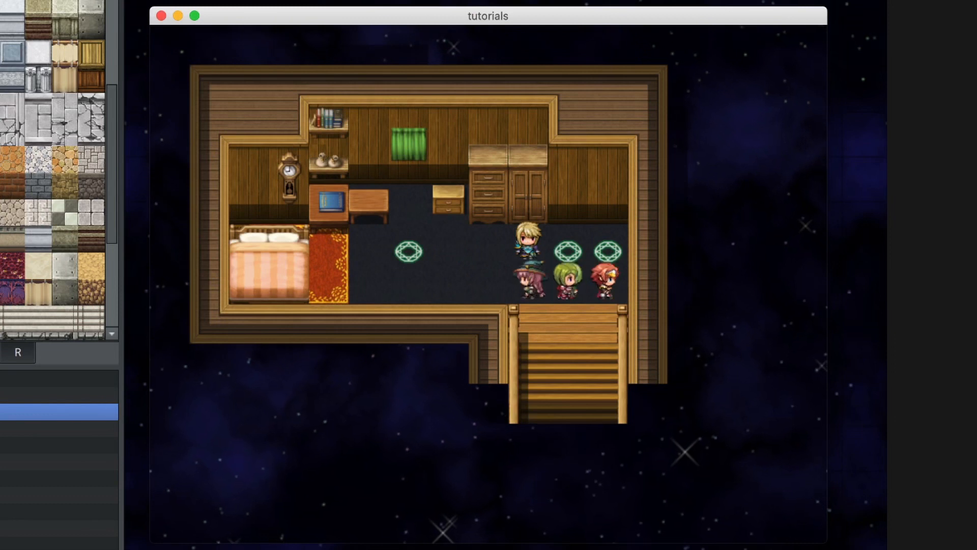
Return to the far recovery circle and view the Mission entry of its menu.
key("Escape")
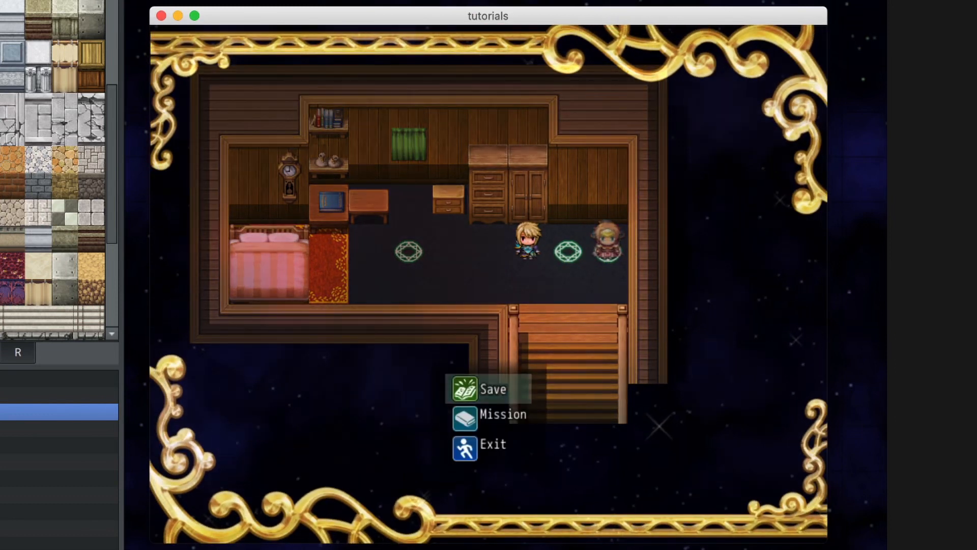
key("Down")
key("Return")
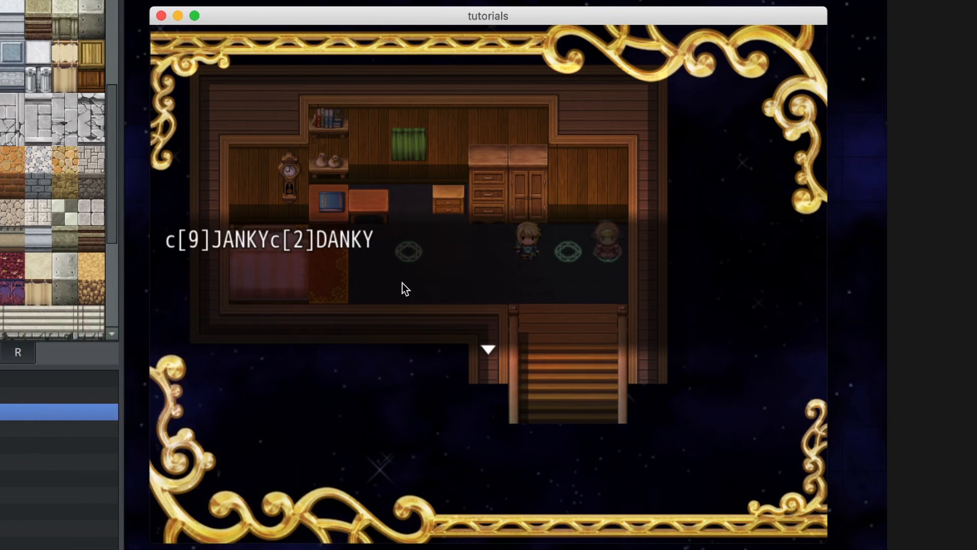
Close the playtest and change the second Control Variables script in EV004 to "\\c[9]JANKY\\c[2]DANKY", doubling both backslashes.
left_click(161, 16)
left_click(562, 175)
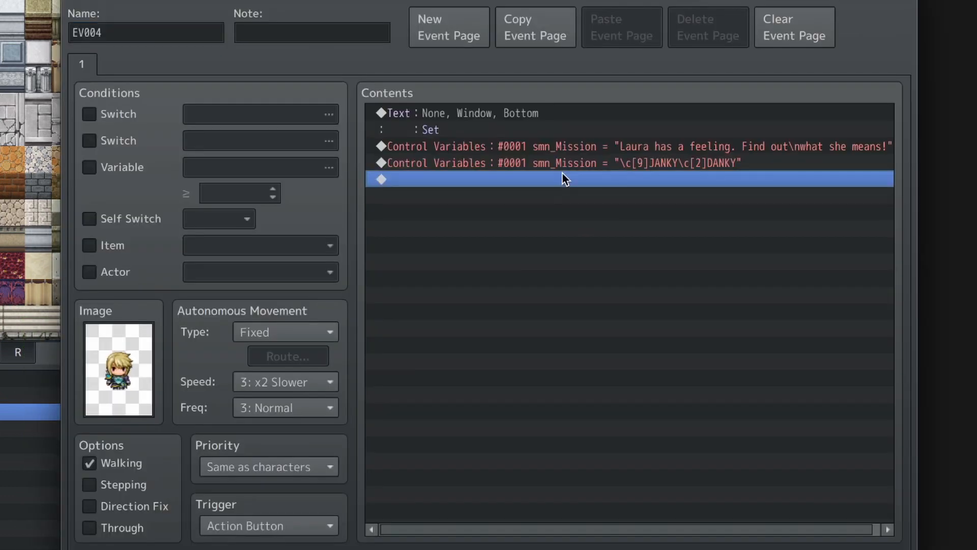
left_click(556, 156)
double_click(556, 157)
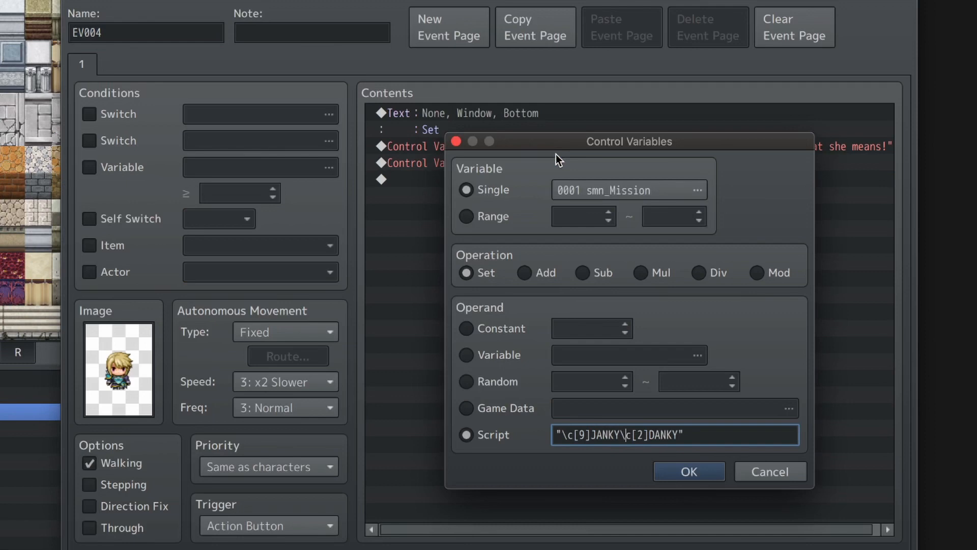
type("\\")
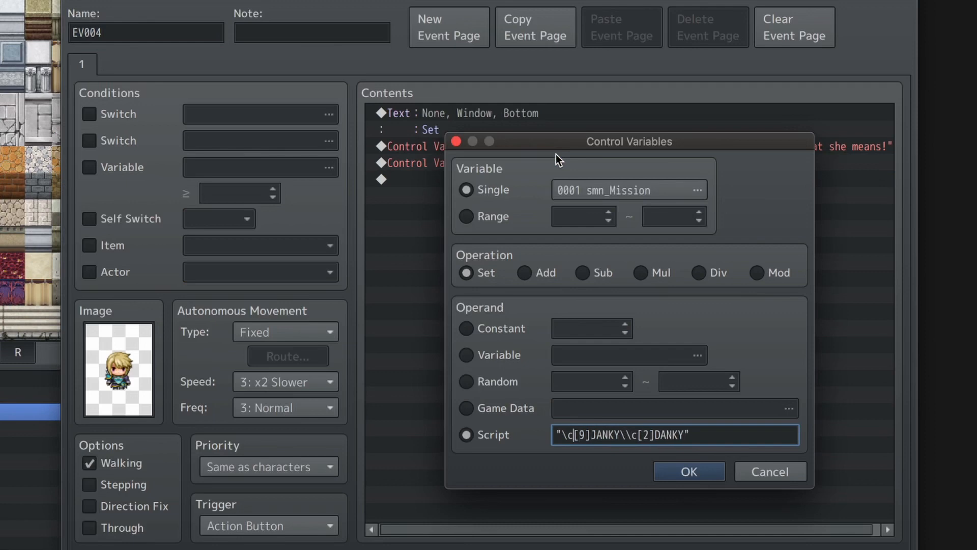
type("\\")
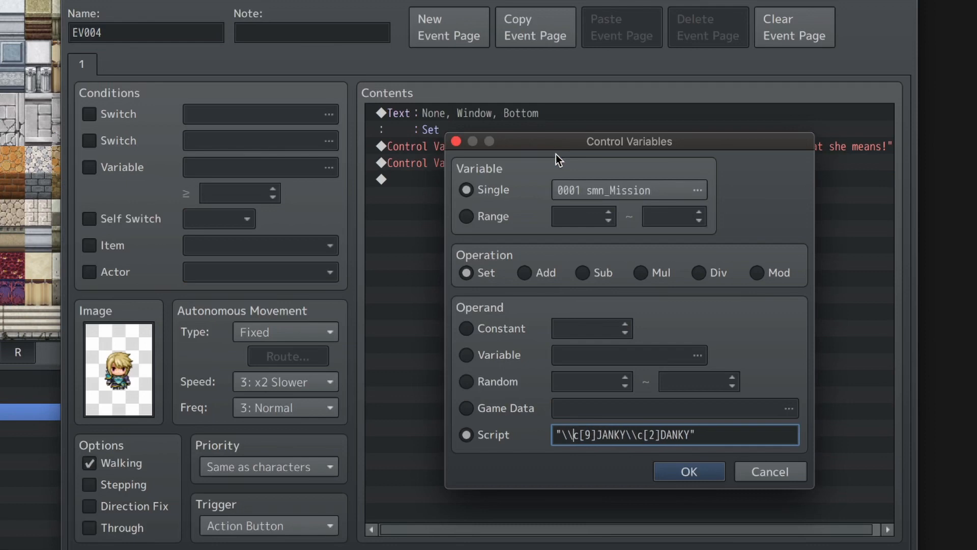
left_click(676, 477)
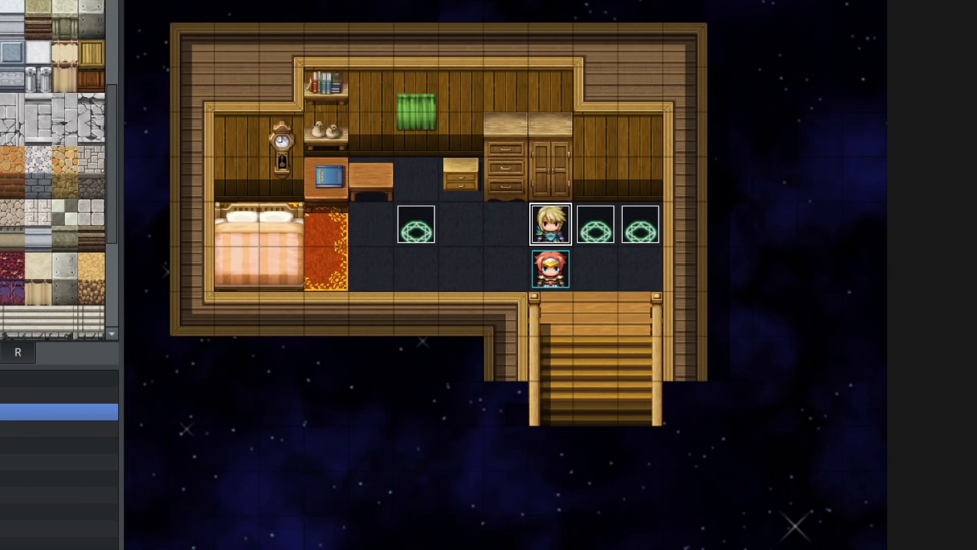
Save the revised event and run a new playtest, granting Documents folder access and loading the saved game again.
key("super+r")
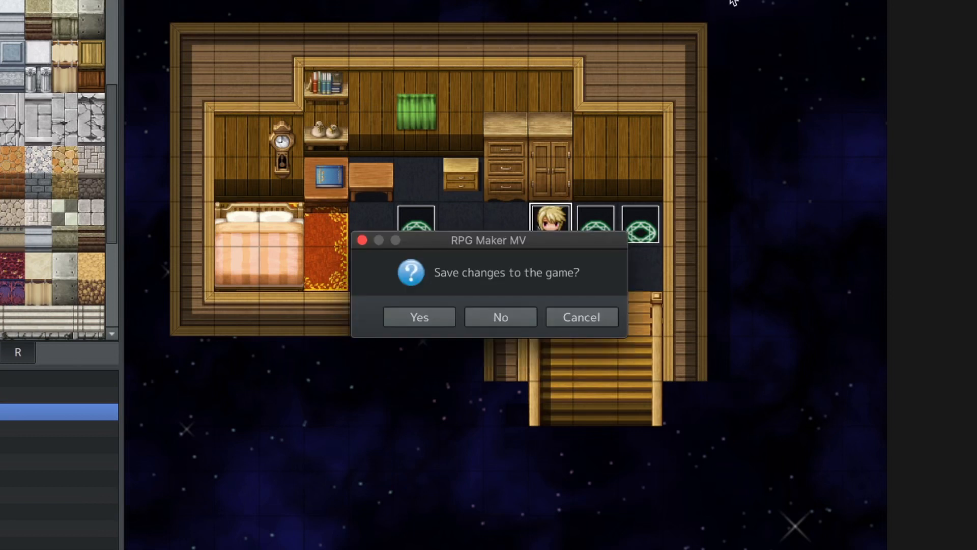
left_click(438, 316)
left_click(608, 176)
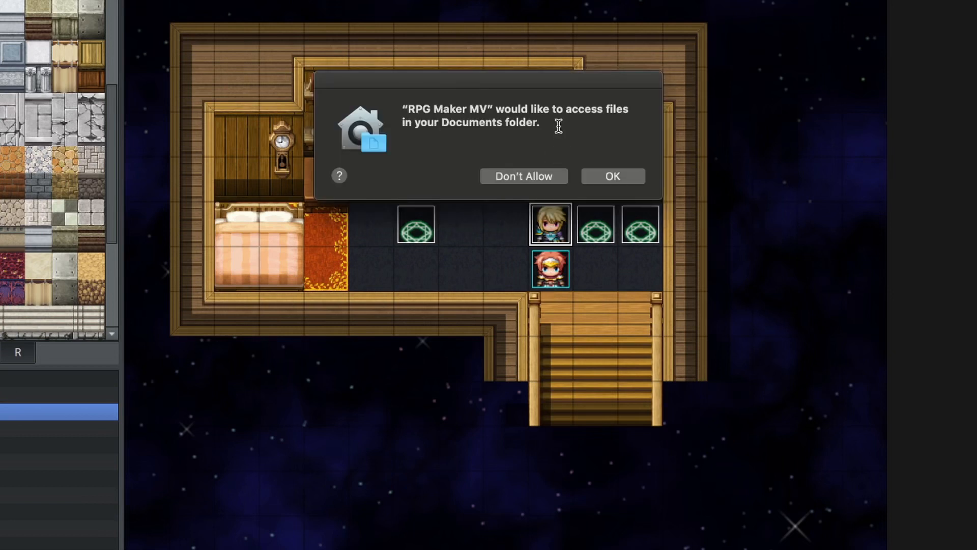
left_click(611, 178)
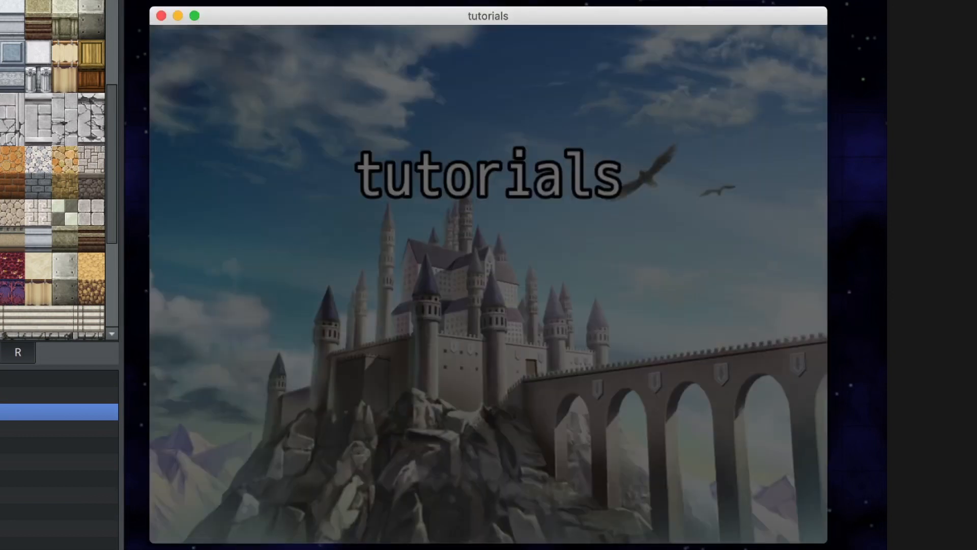
key("Return")
key("Return")
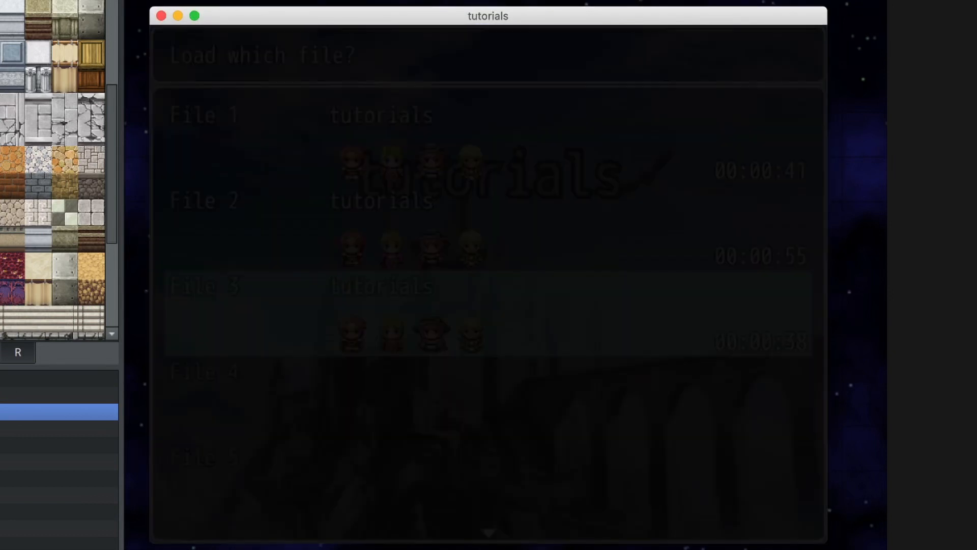
Leave the circle's menu to retrigger the blond character's event, and check Mission again at the circle.
key("Up")
key("Up")
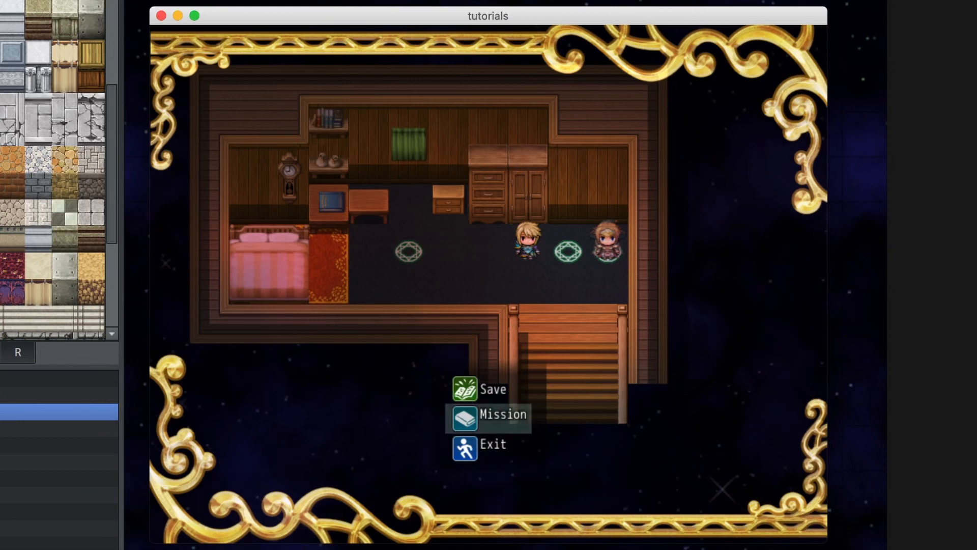
key("Down")
key("Return")
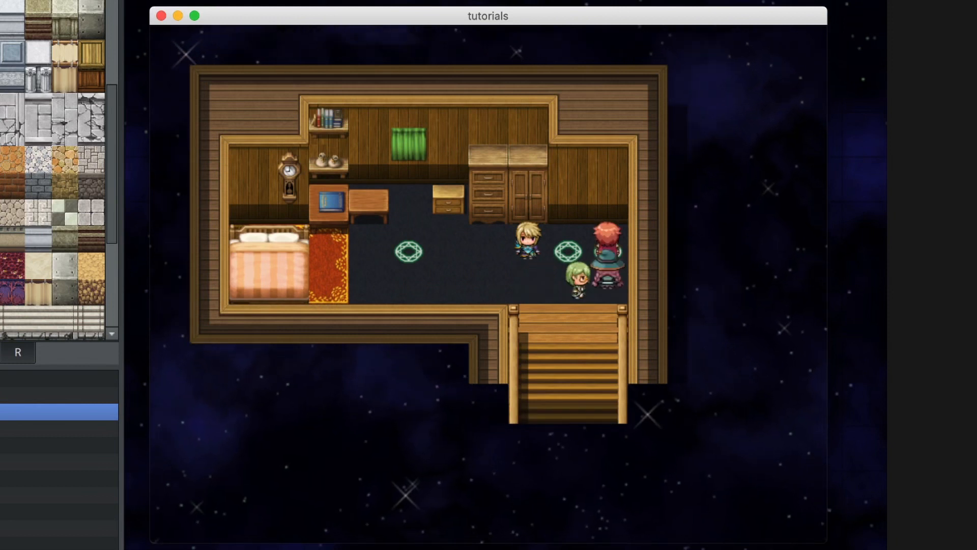
key("Escape")
key("Return")
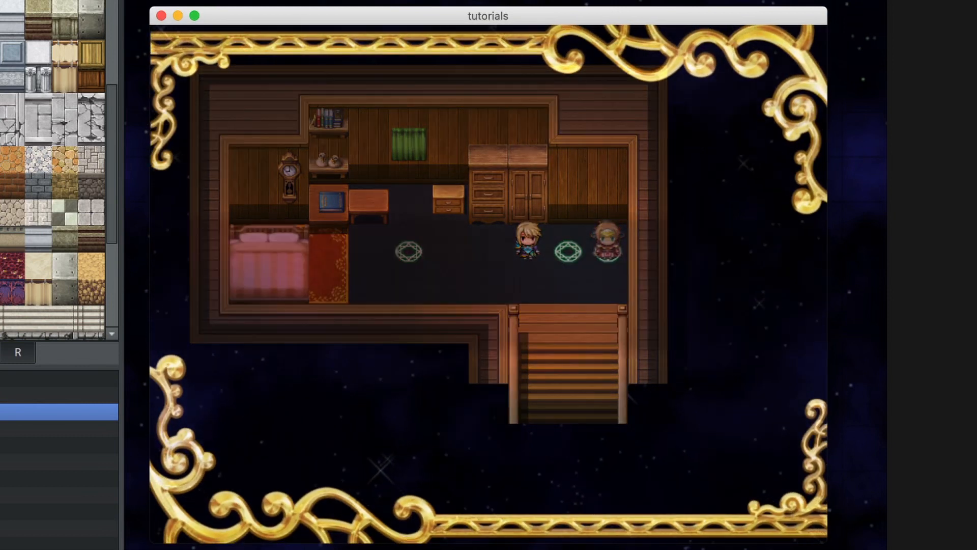